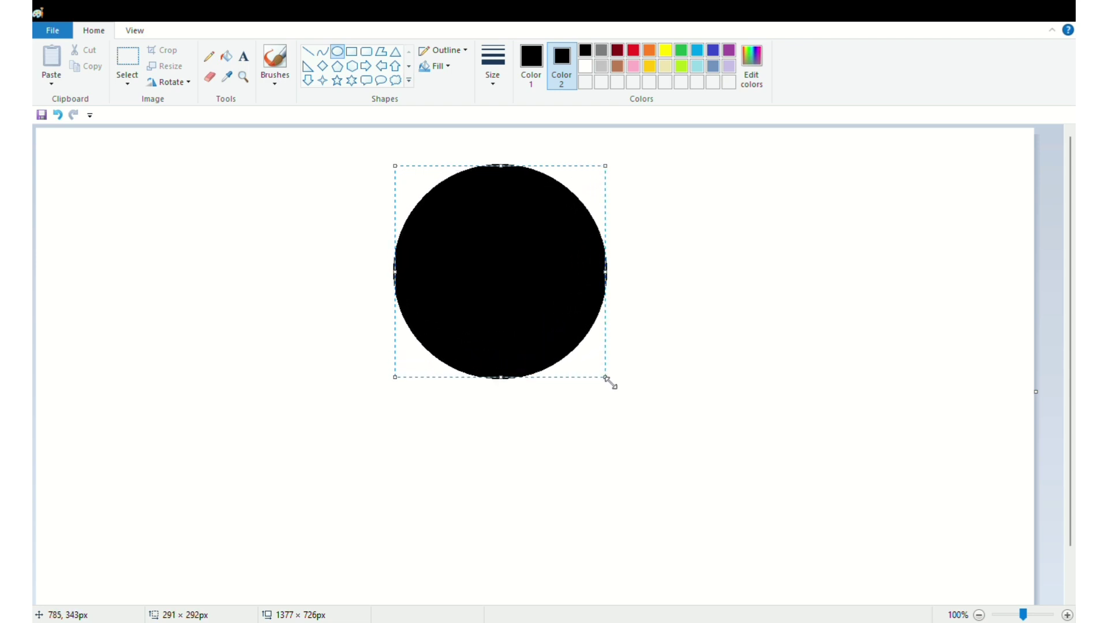
Step: Slightly enlarge the solid black circle and shift it to the left on the canvas
left_click_drag(559, 320, 539, 316)
left_click_drag(657, 290, 659, 301)
left_click(58, 115)
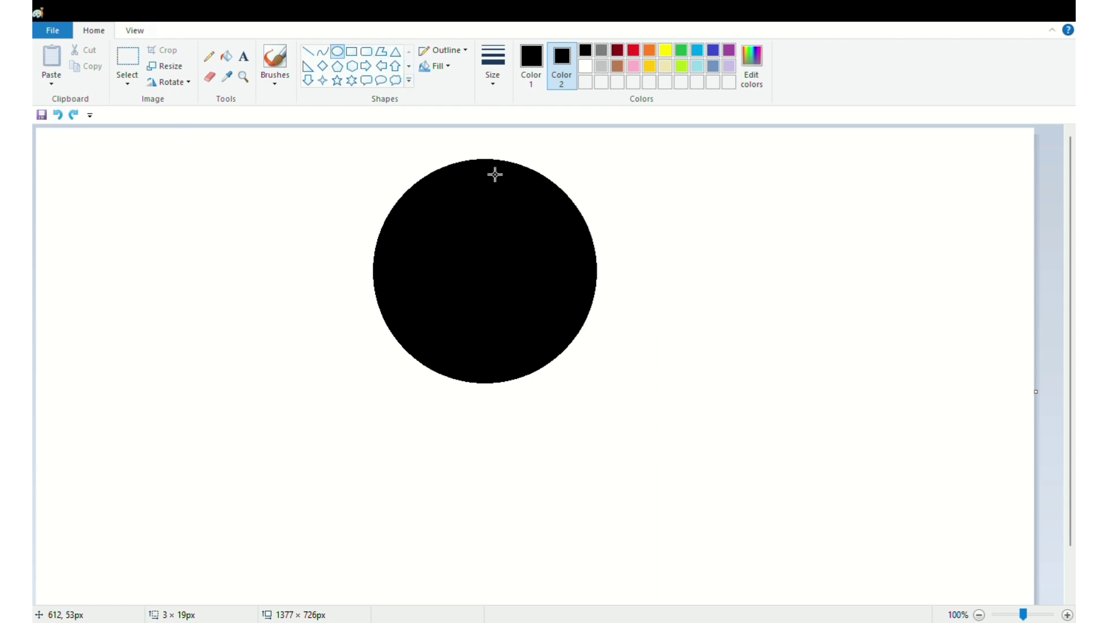
Step: Draw an oval about 256 × 284 px with white outline and fill, and place it over the black circle's right side to leave a crescent
left_click_drag(600, 171, 785, 376)
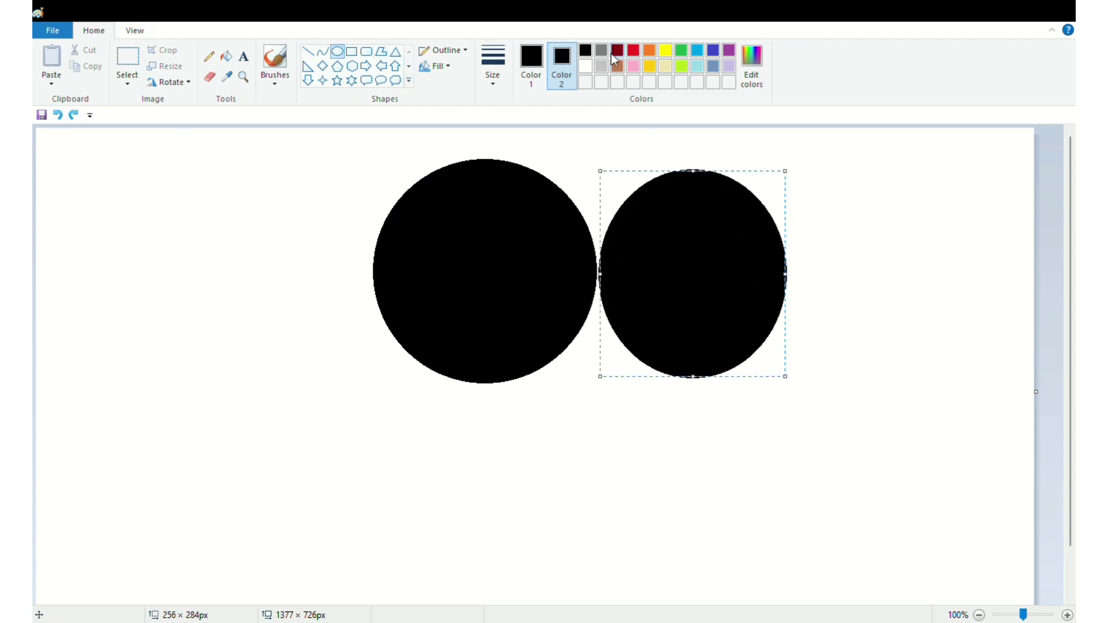
left_click(616, 82)
left_click(528, 46)
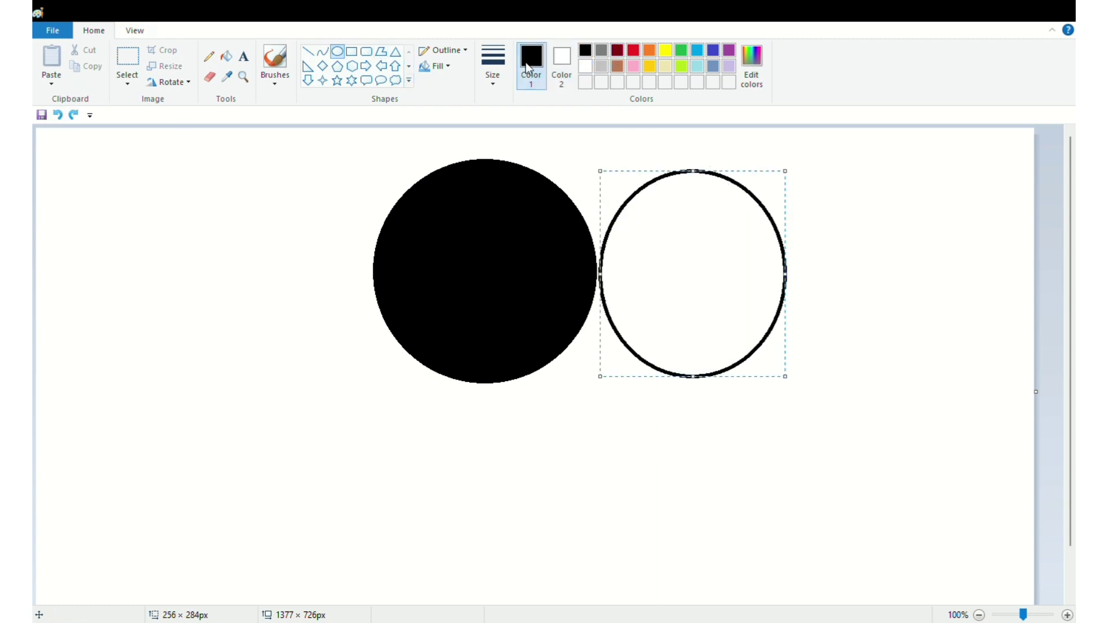
left_click(585, 66)
left_click_drag(705, 223, 535, 240)
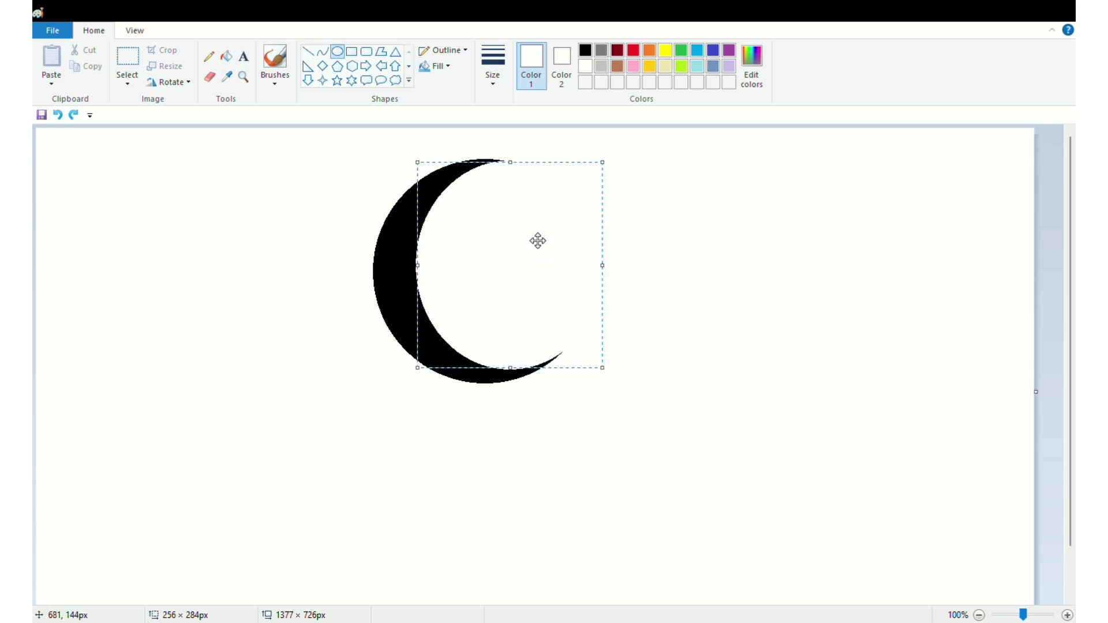
left_click(640, 252)
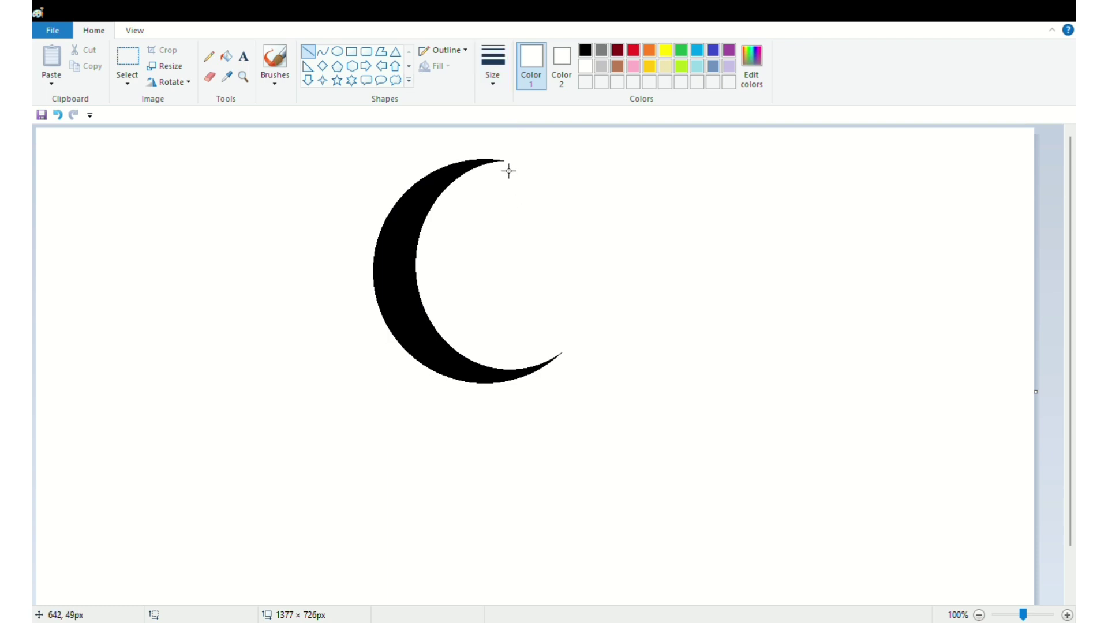
Step: Draw four black strings of varying lengths hanging from the inner edge of the crescent's upper tip
left_click(584, 50)
left_click_drag(502, 169, 507, 253)
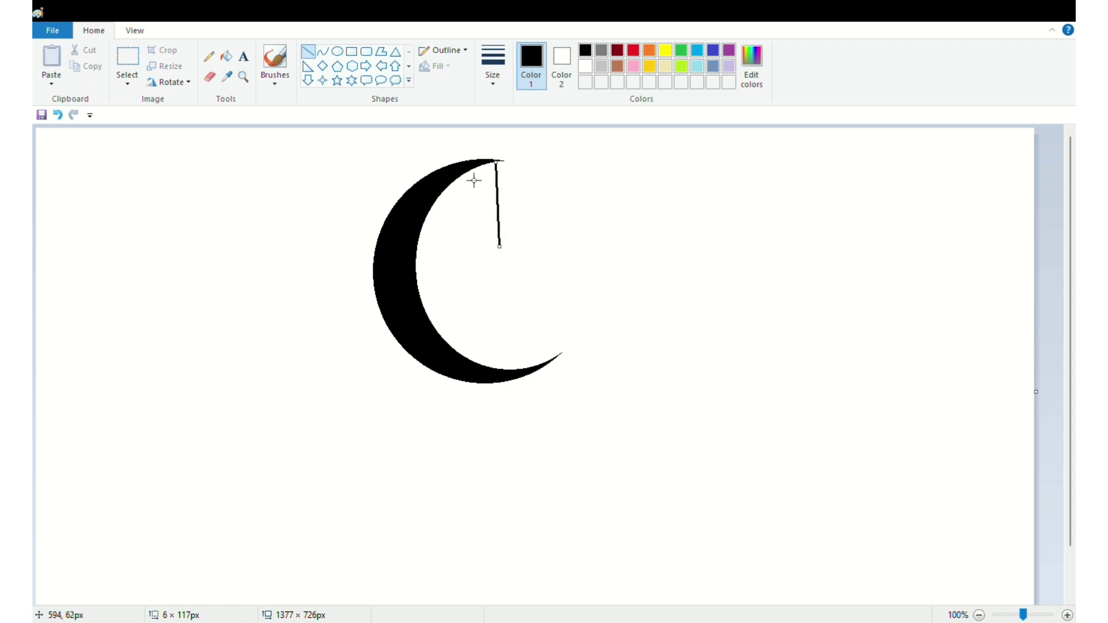
left_click_drag(474, 181, 474, 249)
mouse_move(478, 166)
left_mouse_down()
mouse_move(481, 213)
mouse_move(449, 273)
left_mouse_up()
left_click(58, 115)
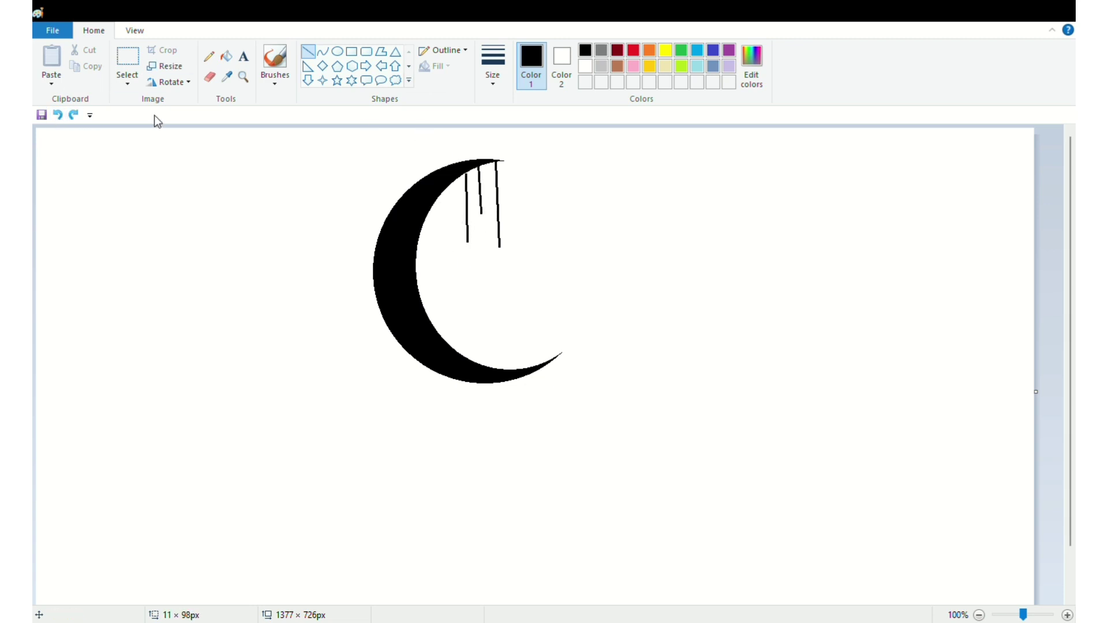
left_click_drag(448, 186, 460, 286)
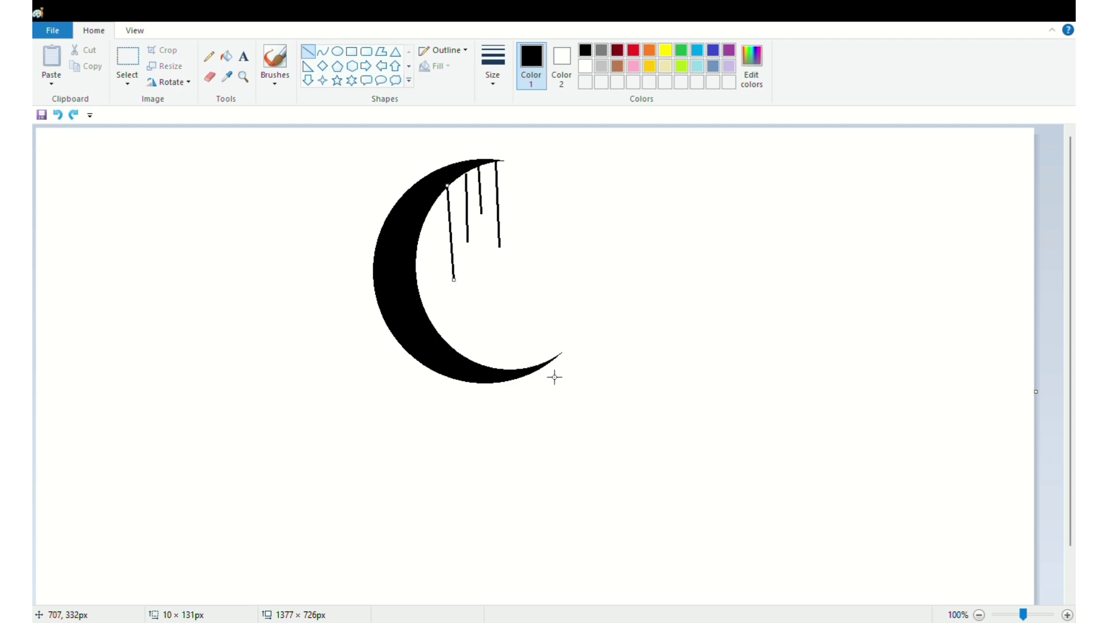
Step: Draw eight black strings of uneven lengths below the crescent's lower outer edge, plus a fifth short string on its upper inner edge
left_click_drag(543, 367, 549, 500)
left_click_drag(509, 377, 515, 545)
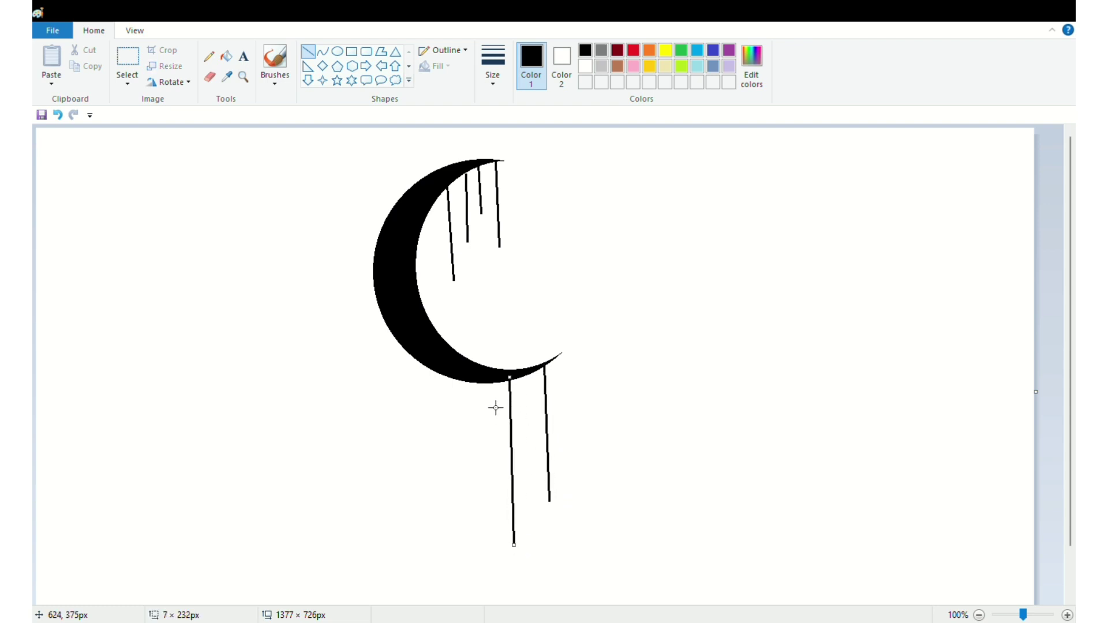
mouse_move(482, 383)
left_mouse_down()
mouse_move(487, 563)
mouse_move(486, 467)
left_mouse_up()
left_click_drag(457, 385, 463, 510)
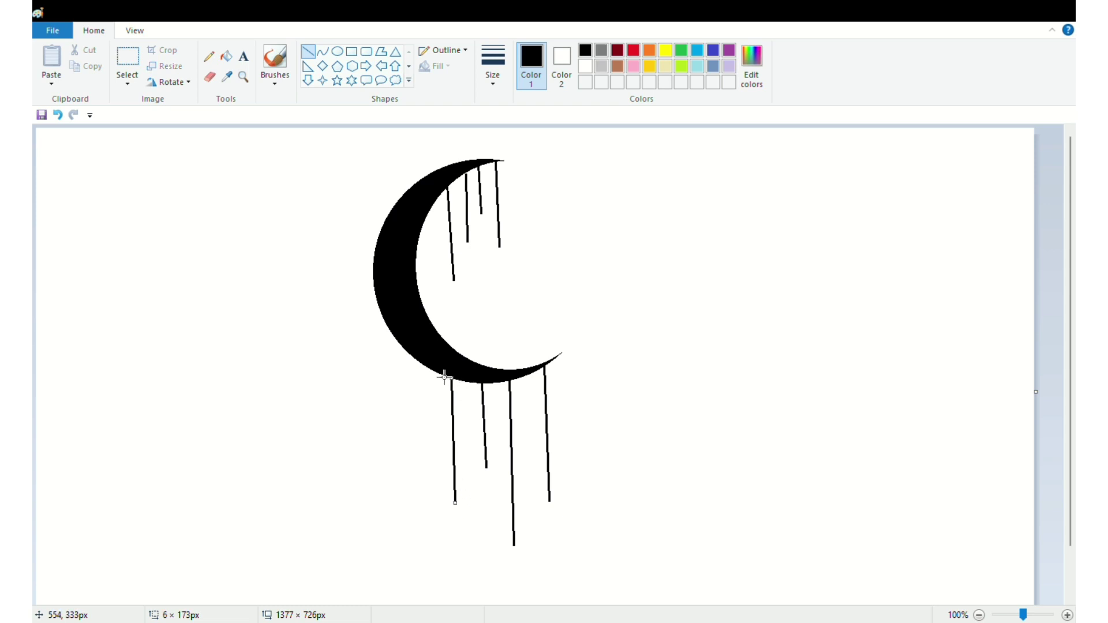
left_click_drag(442, 379, 441, 433)
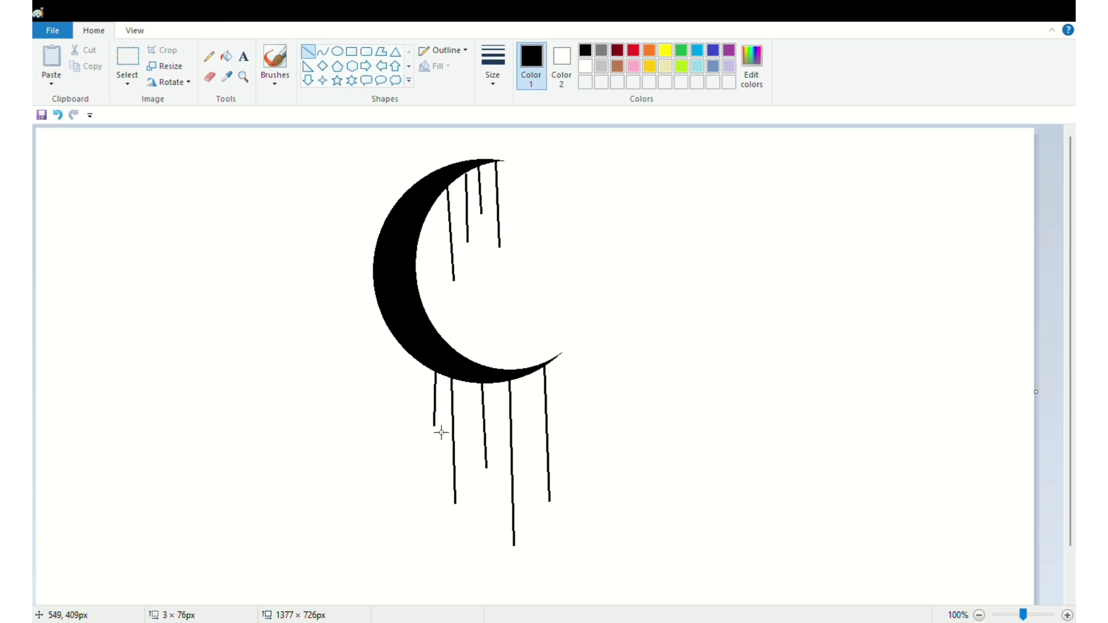
left_click_drag(413, 358, 413, 464)
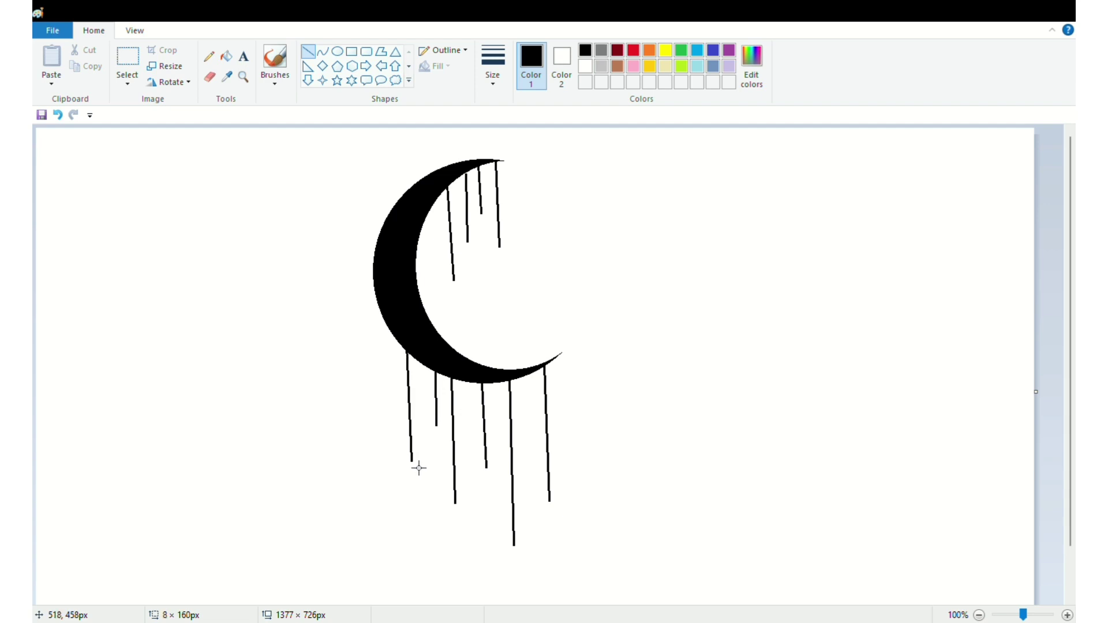
left_click_drag(398, 337, 397, 518)
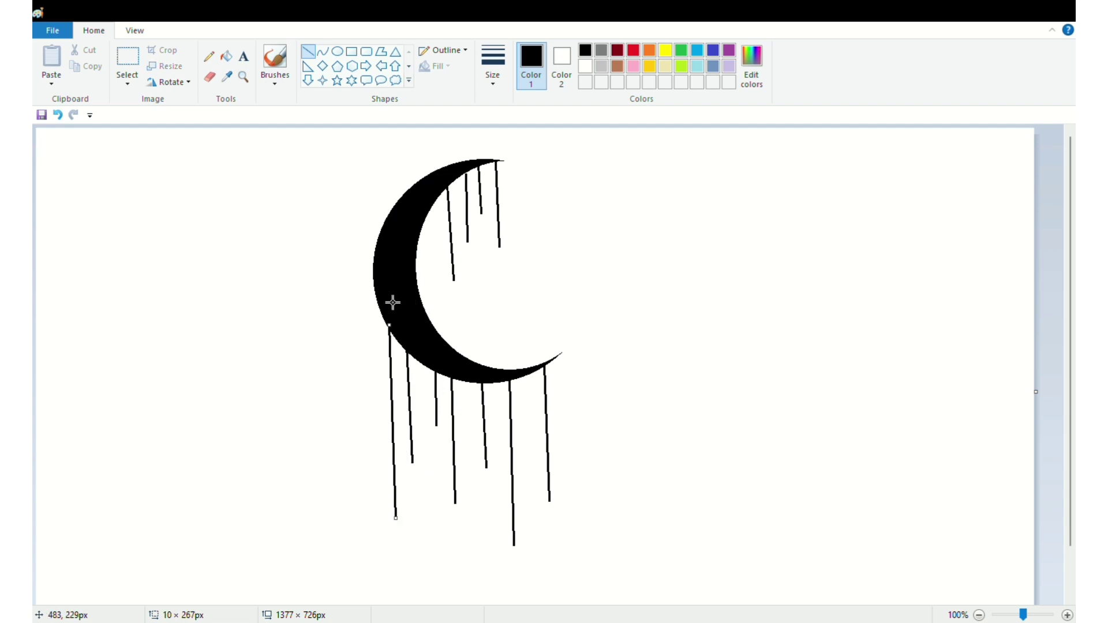
mouse_move(376, 300)
left_mouse_down()
mouse_move(379, 465)
mouse_move(383, 401)
left_mouse_up()
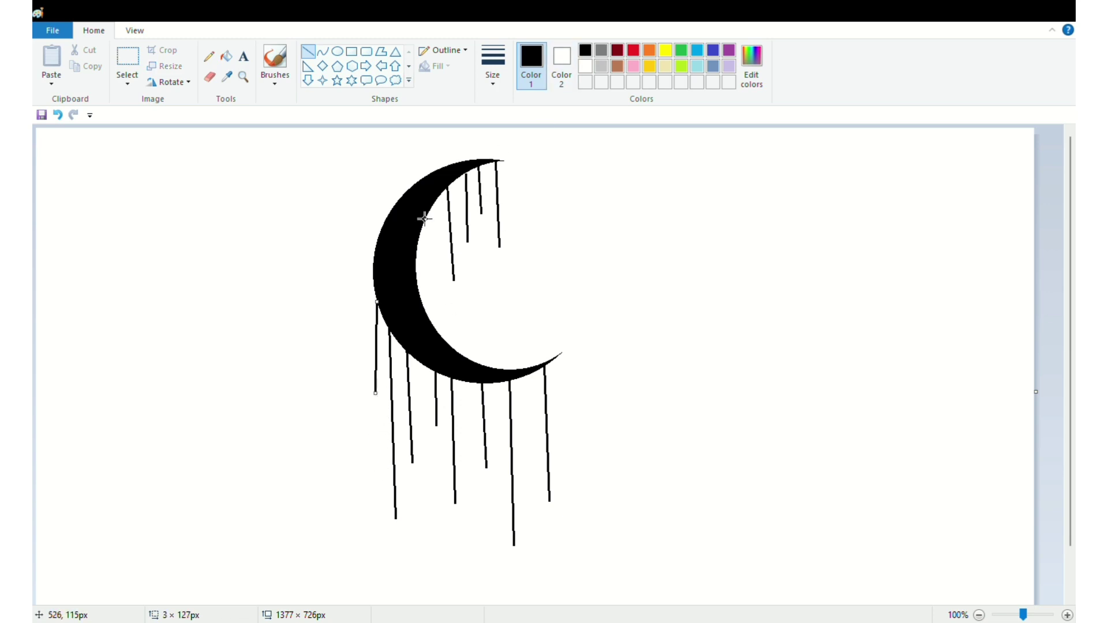
left_click_drag(429, 212, 434, 249)
left_click(438, 306)
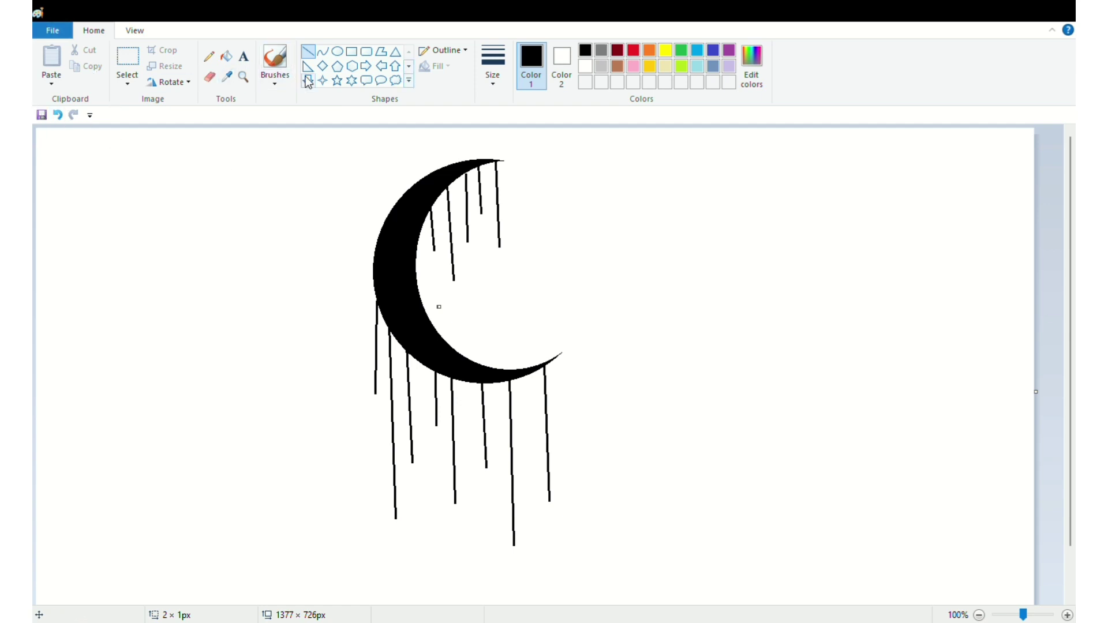
Step: Add a small five-point outlined star to the end of each of the five strings inside the crescent
left_click(337, 80)
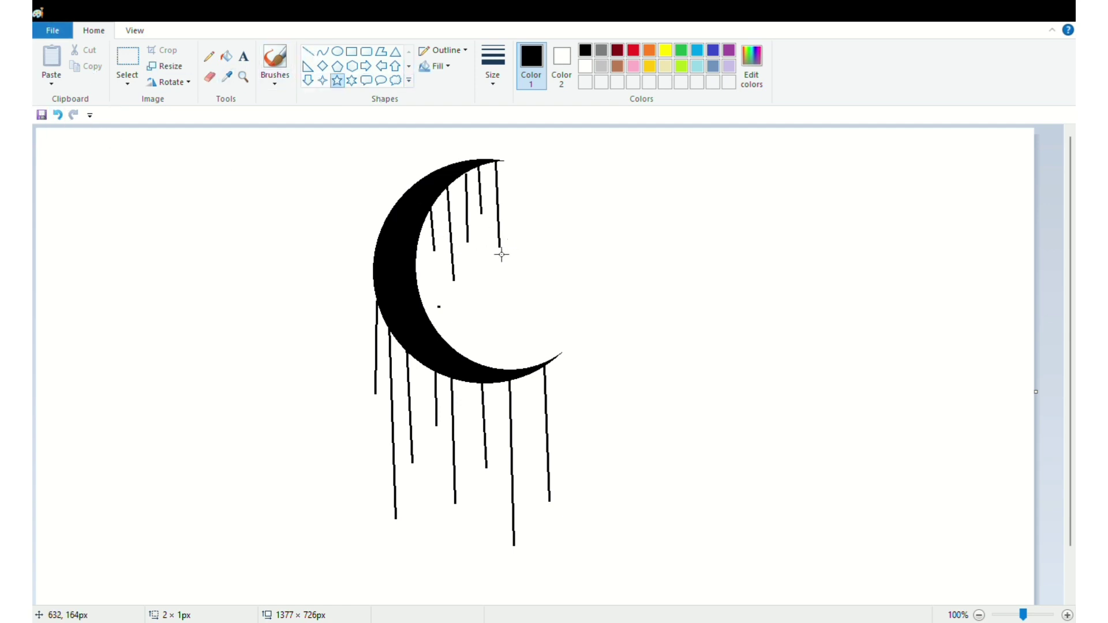
left_click_drag(497, 248, 514, 268)
left_click(586, 266)
left_click_drag(475, 214, 488, 228)
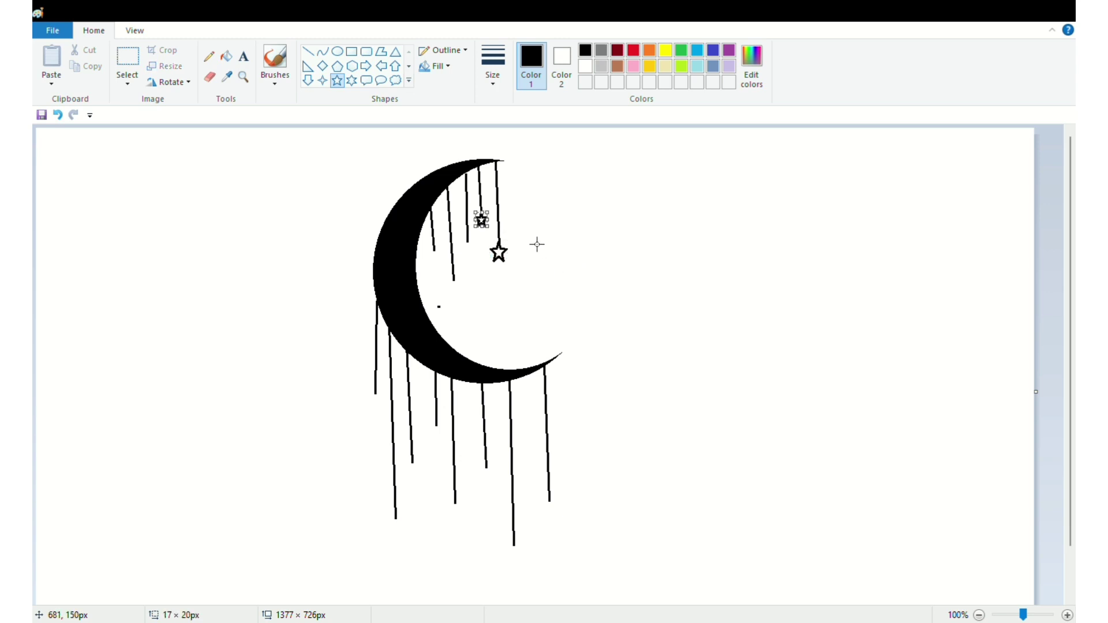
left_click(530, 237)
left_click(57, 115)
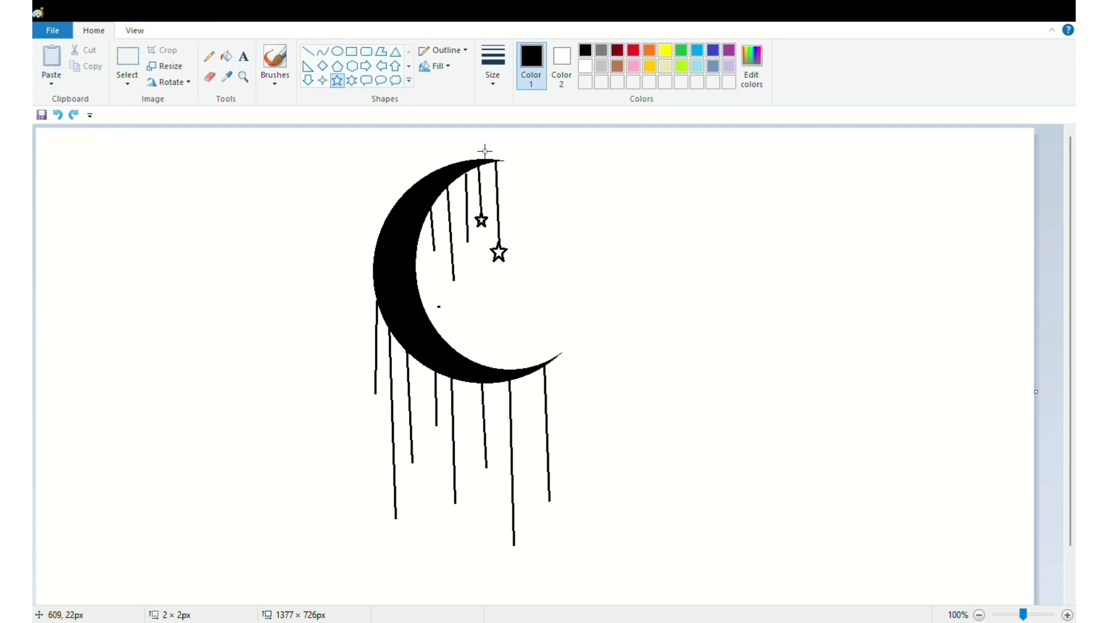
mouse_move(468, 245)
left_mouse_down()
mouse_move(476, 259)
mouse_move(466, 254)
left_mouse_up()
left_click(561, 245)
left_click_drag(427, 248, 465, 296)
left_click(561, 284)
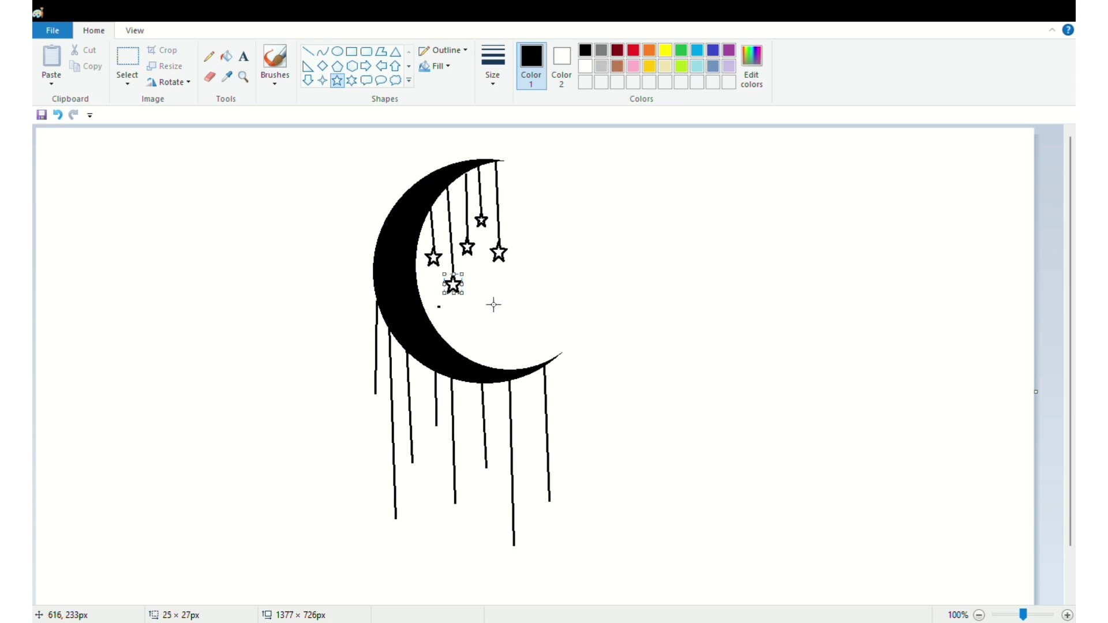
Step: Add outlined five-point stars to the ends of the three leftmost strings below the crescent
left_click(410, 387)
left_click_drag(365, 395, 393, 417)
left_click(310, 424)
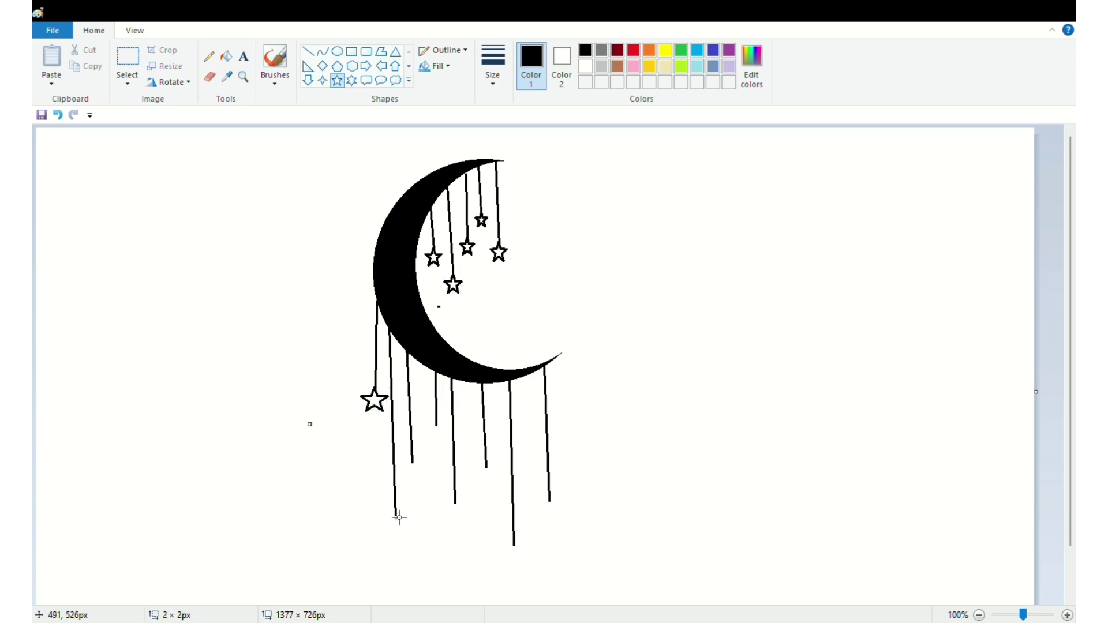
left_click(58, 114)
left_click_drag(384, 511, 410, 542)
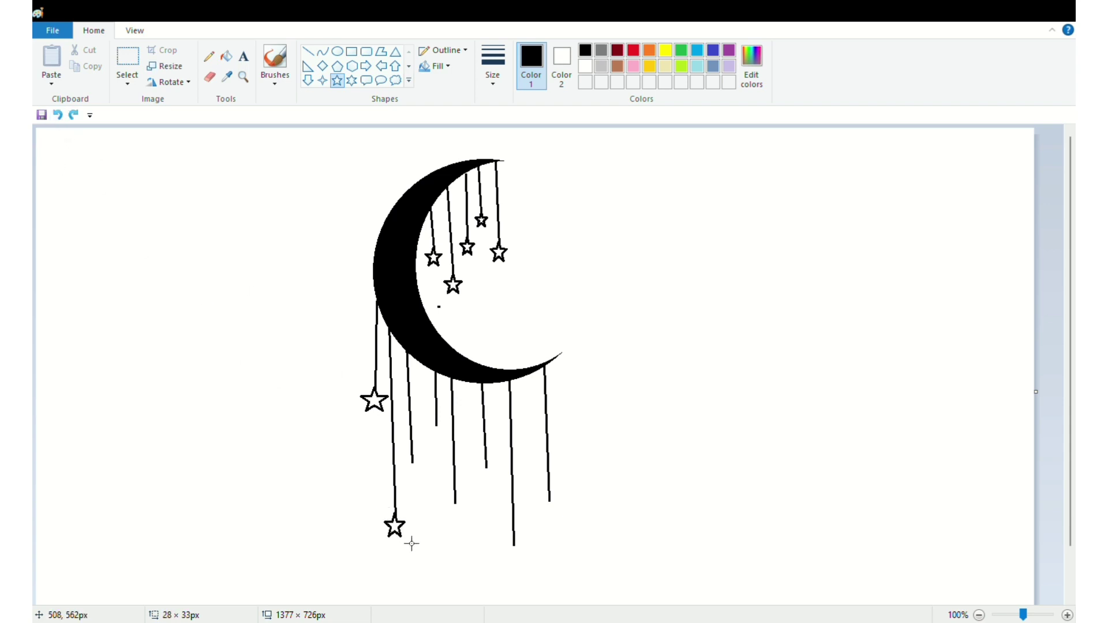
left_click(366, 514)
left_click_drag(404, 461, 424, 482)
left_click(425, 507)
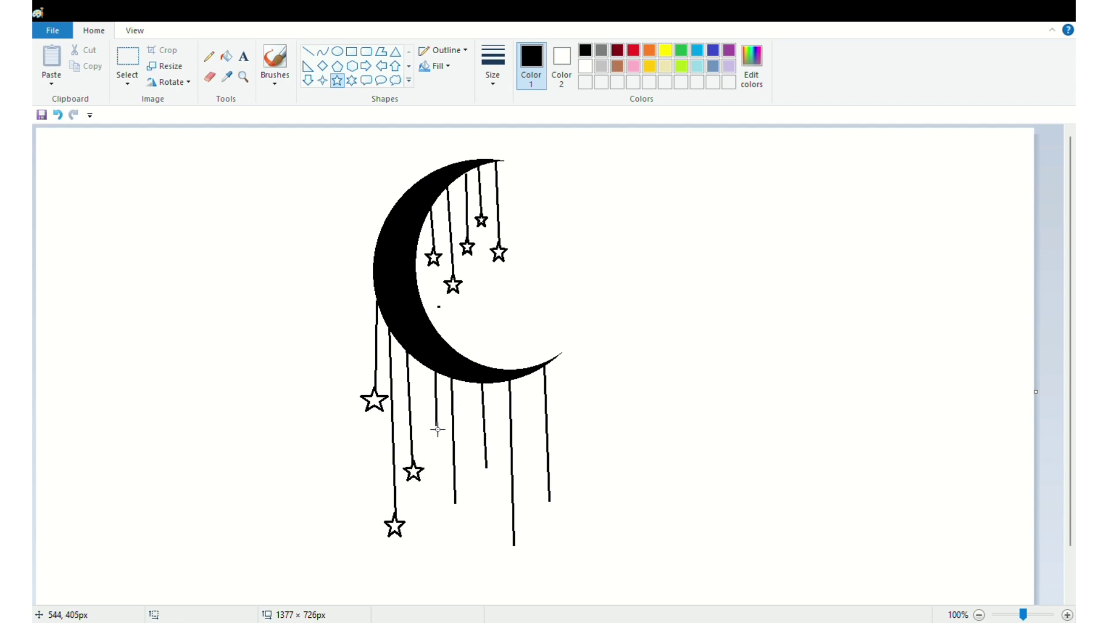
Step: Add small outlined five-point stars to the ends of the remaining five strings below the crescent
mouse_move(428, 421)
left_mouse_down()
mouse_move(457, 455)
mouse_move(446, 444)
left_mouse_up()
left_click(456, 486)
left_click_drag(444, 498, 473, 521)
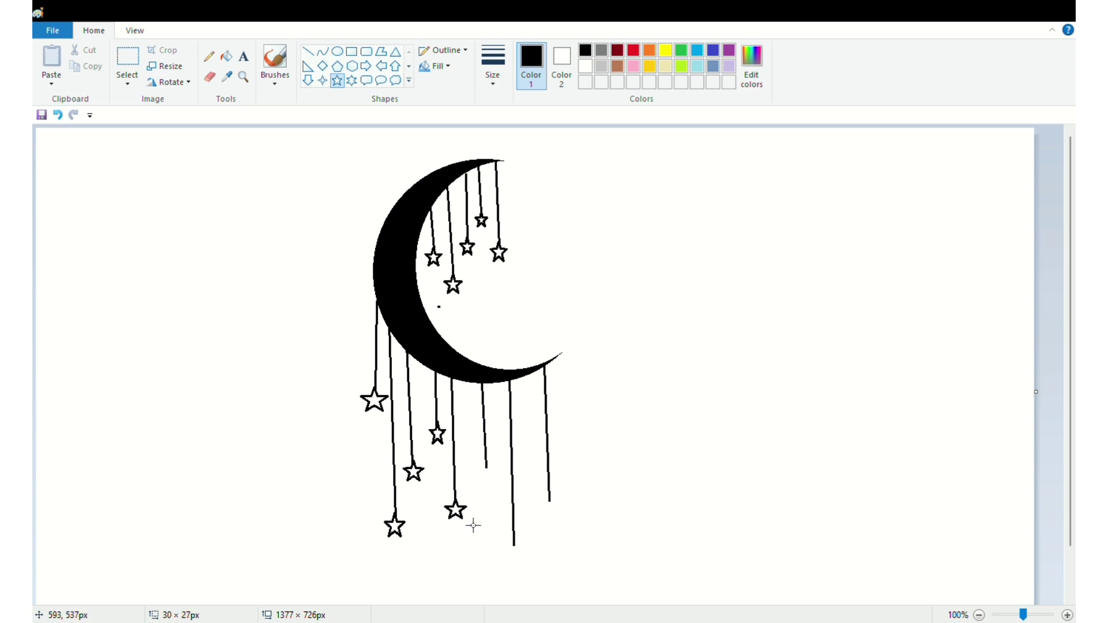
left_click(468, 545)
left_click_drag(476, 460, 496, 489)
left_click(510, 553)
left_click_drag(506, 541, 524, 562)
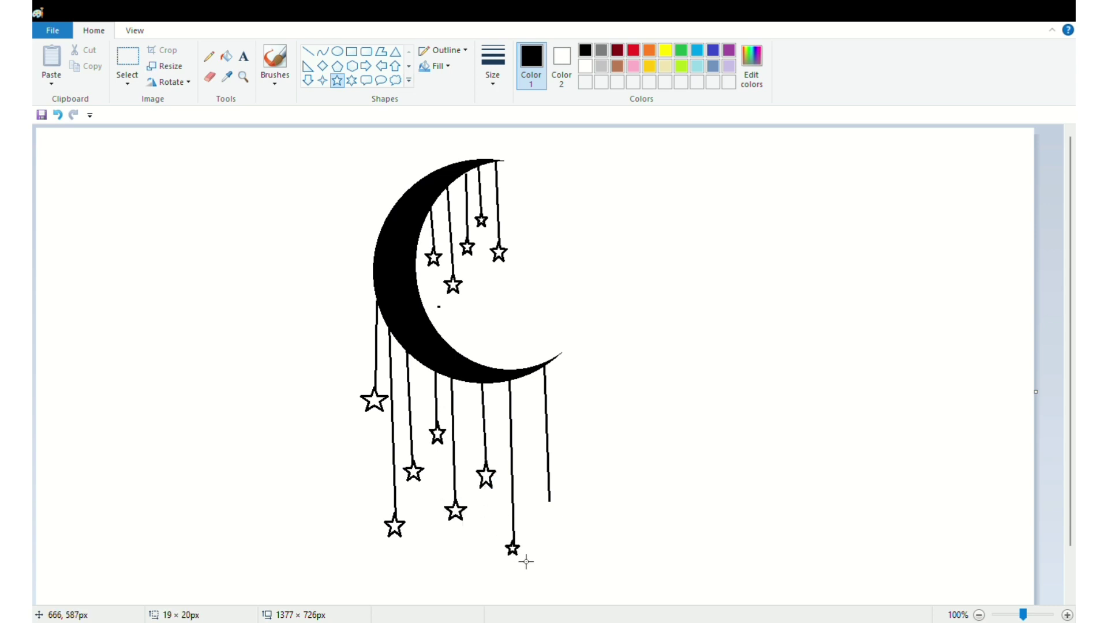
left_click(552, 541)
left_click_drag(538, 495, 559, 524)
left_click(583, 515)
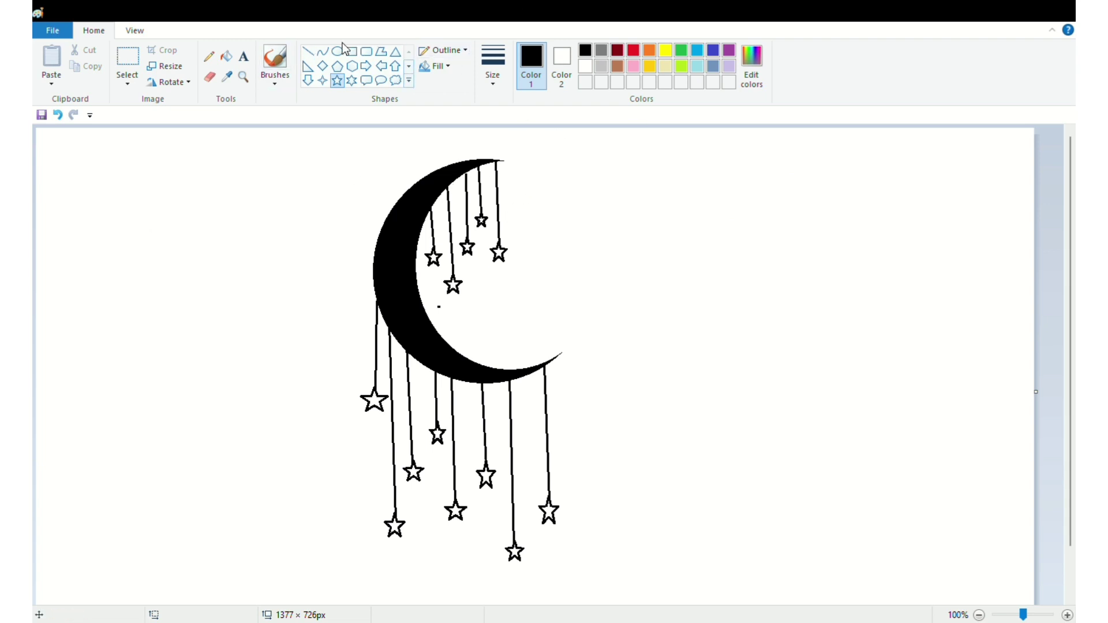
Step: Draw a string about 120 px long between the two rightmost lower strings and hang a small five-point star from it
left_click(308, 52)
mouse_move(520, 378)
left_mouse_down()
mouse_move(539, 459)
mouse_move(528, 461)
left_mouse_up()
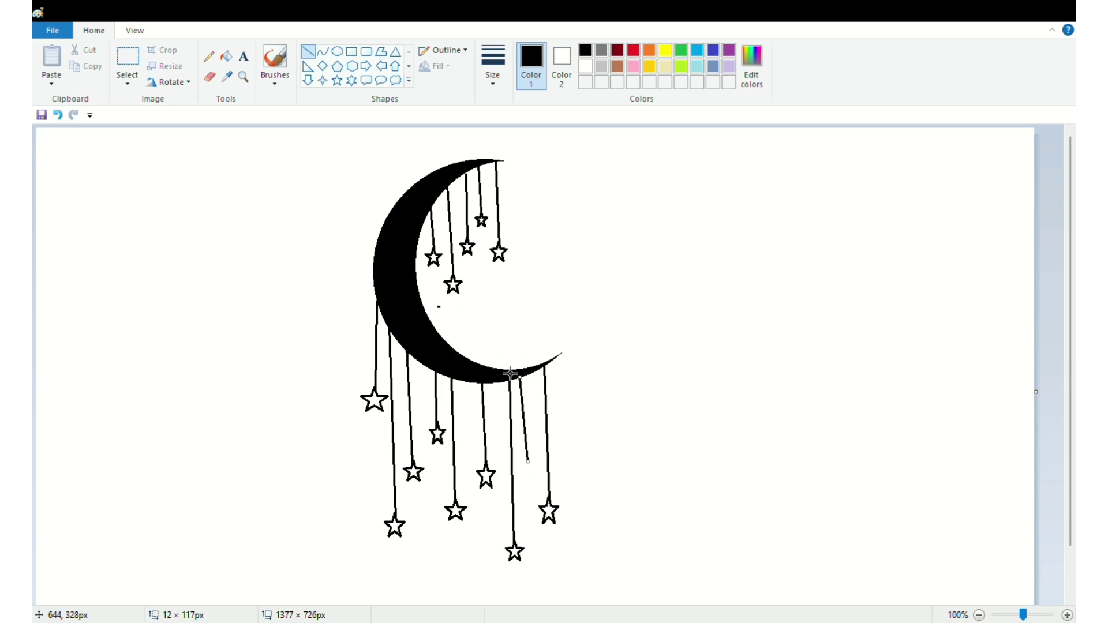
left_click_drag(523, 388, 524, 383)
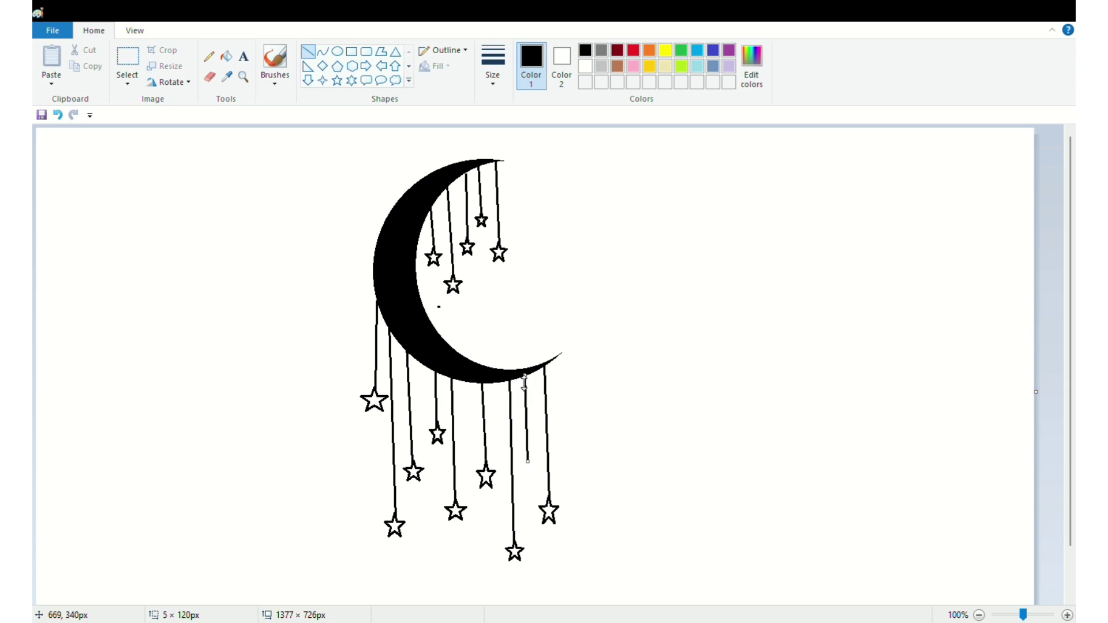
left_click(337, 80)
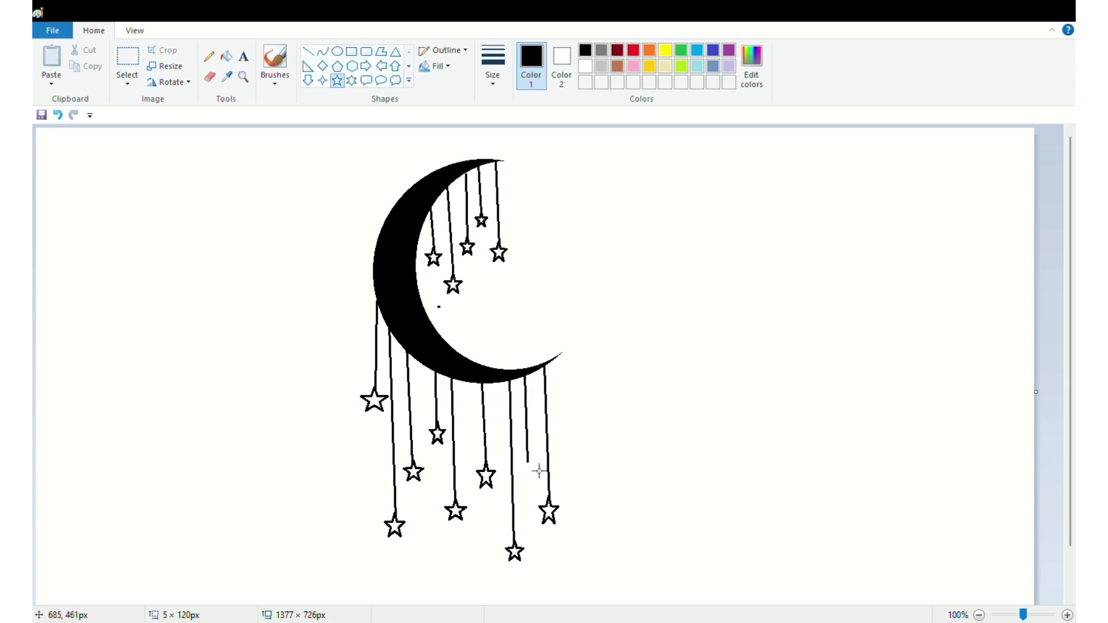
left_click_drag(525, 471, 547, 492)
left_click(626, 455)
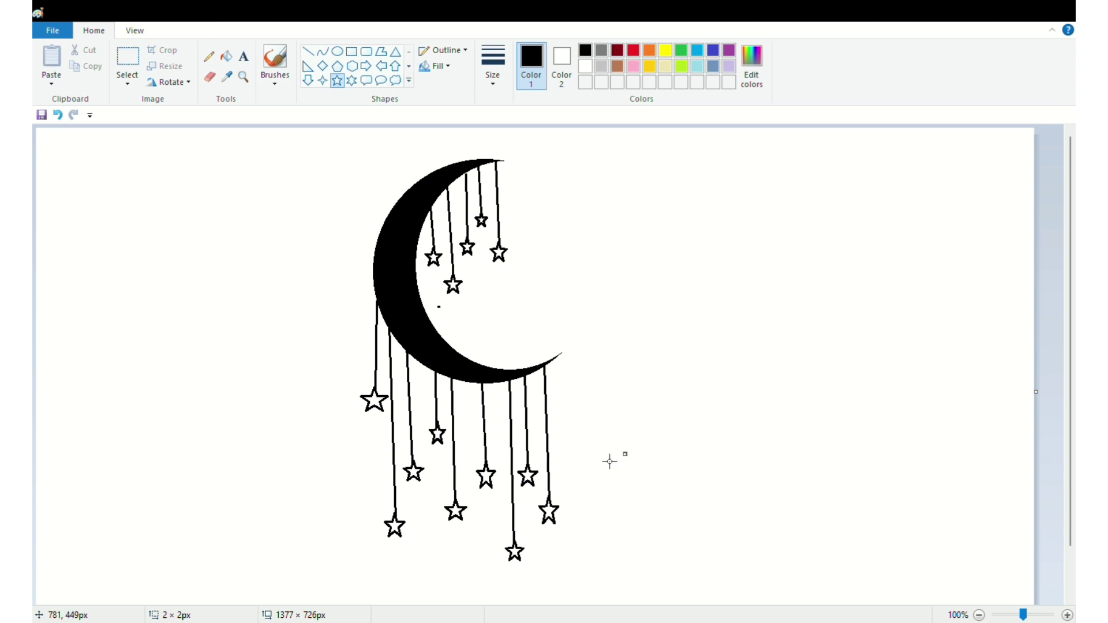
Step: Draw a cluster of four larger overlapping five-point stars to the lower right of the hanging strings
left_click_drag(606, 449, 667, 522)
left_click(651, 438)
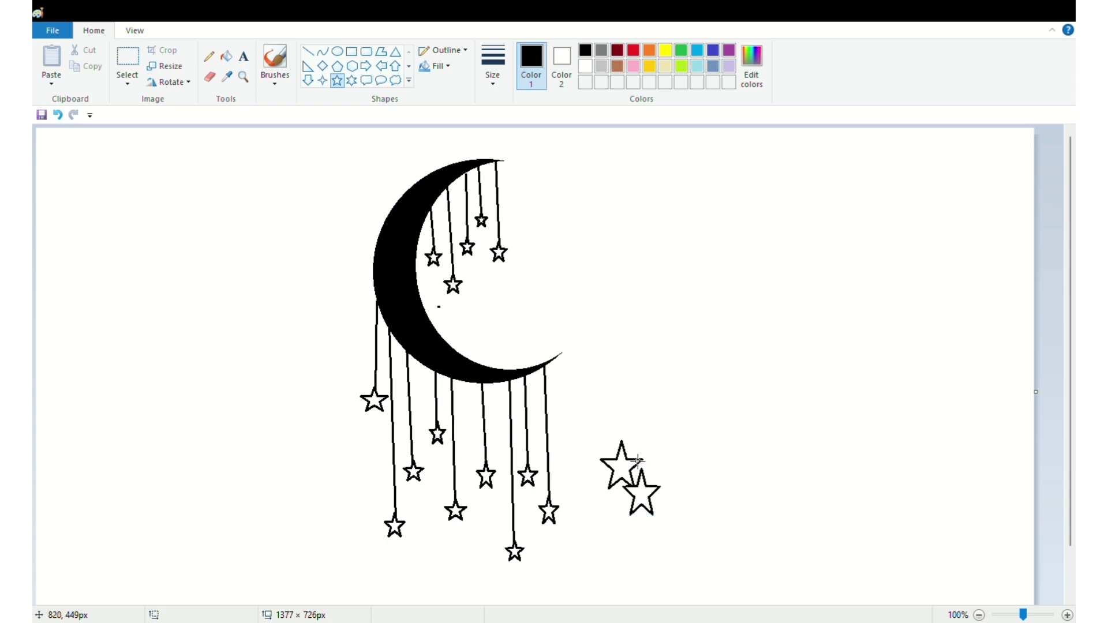
left_click_drag(626, 454, 679, 500)
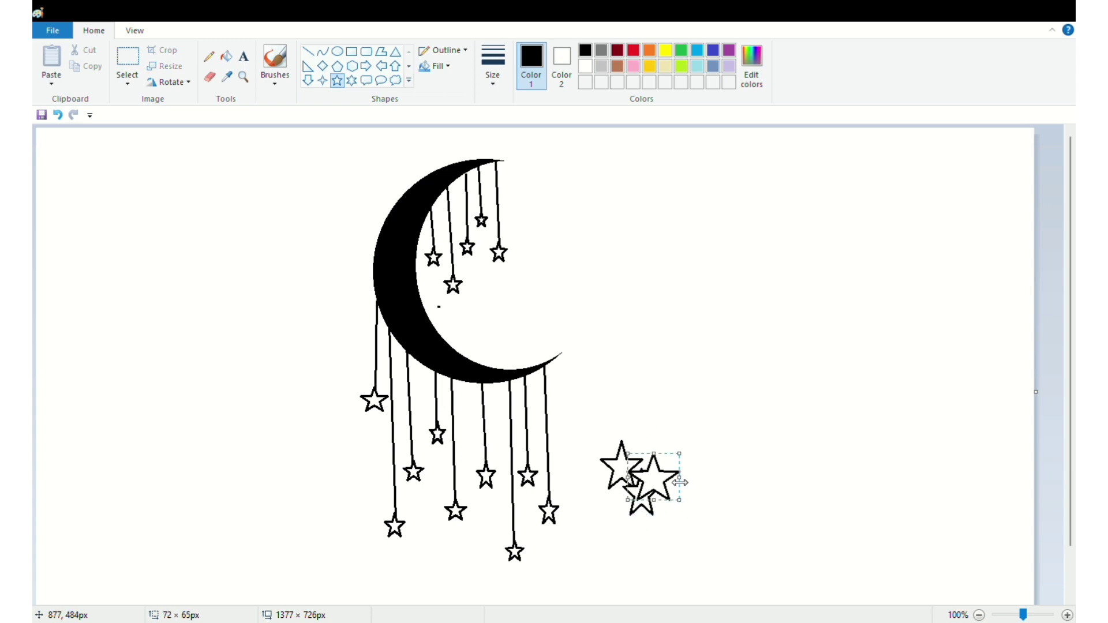
left_click(629, 440)
left_click_drag(646, 456, 652, 462)
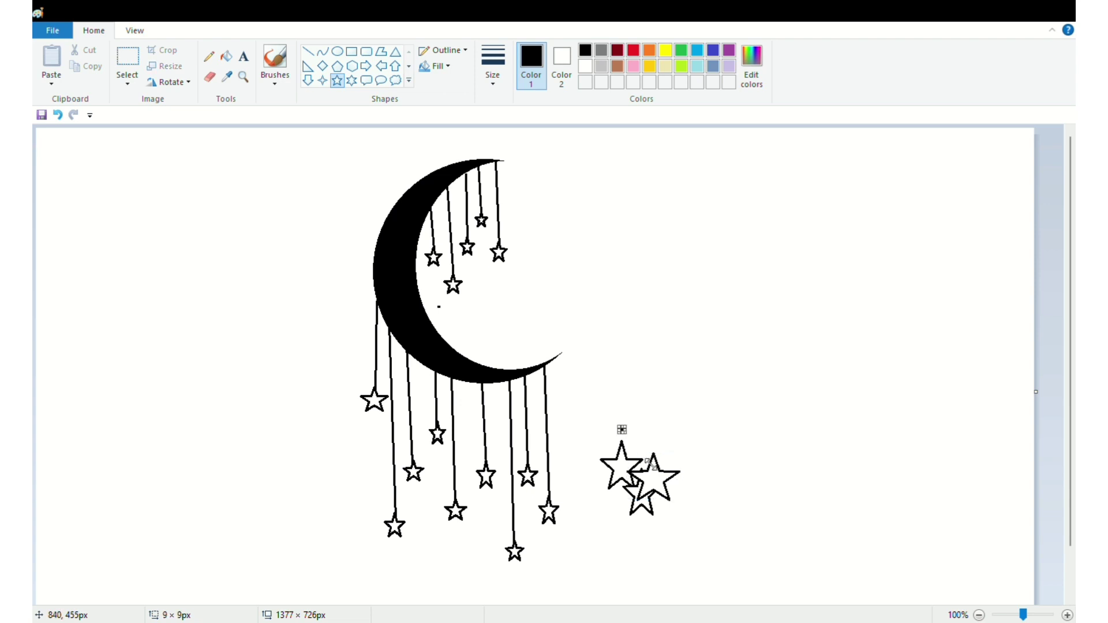
left_click(58, 115)
left_click_drag(640, 449, 697, 491)
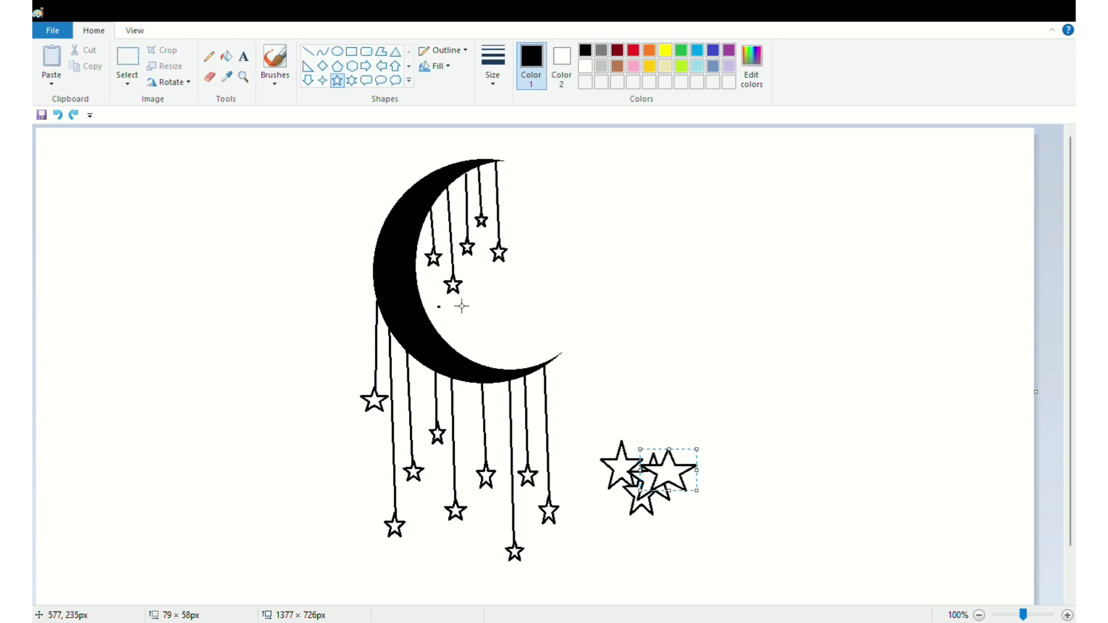
Step: Draw a large heart to the left of the crescent with a smaller heart overlapping its lower right side
left_click(408, 65)
left_click(308, 80)
left_click_drag(259, 189, 250, 312)
left_click(224, 322)
left_click(314, 446)
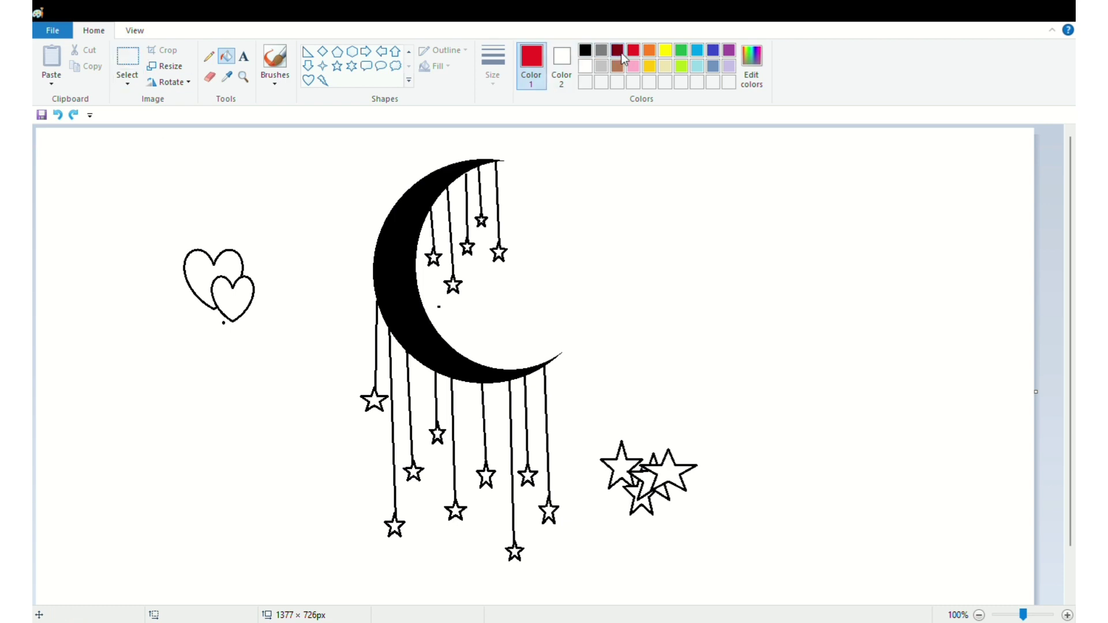
Step: Fill the larger heart with red
left_click(238, 58)
left_click(227, 56)
left_click(210, 278)
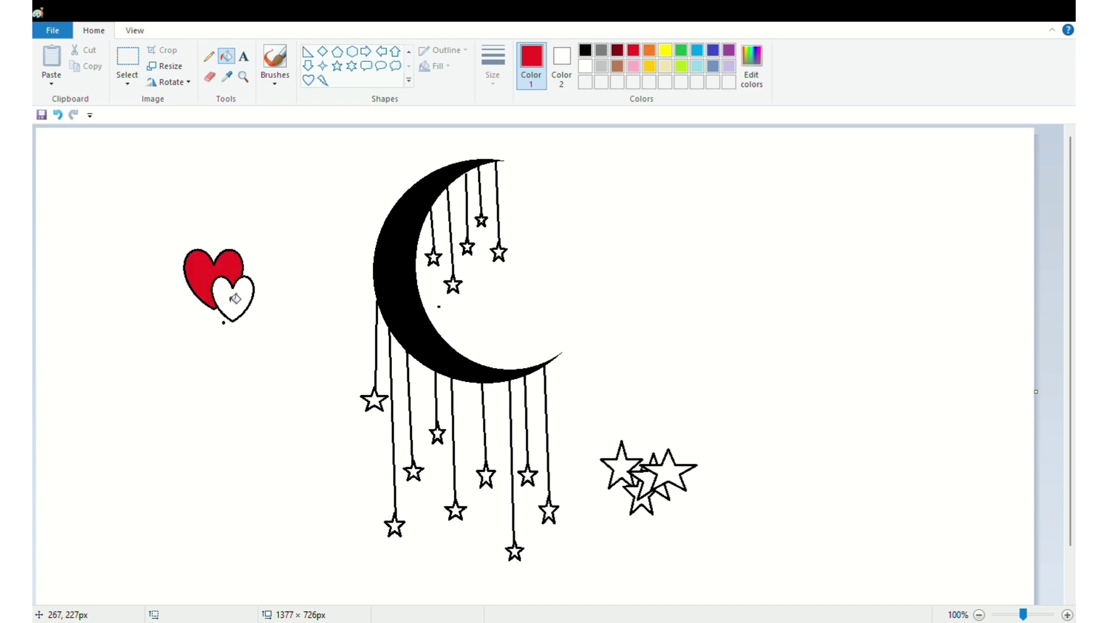
Step: Fill the smaller heart and the main areas of the overlapping star cluster with red, leaving the rearmost star's small tips white
left_click(234, 297)
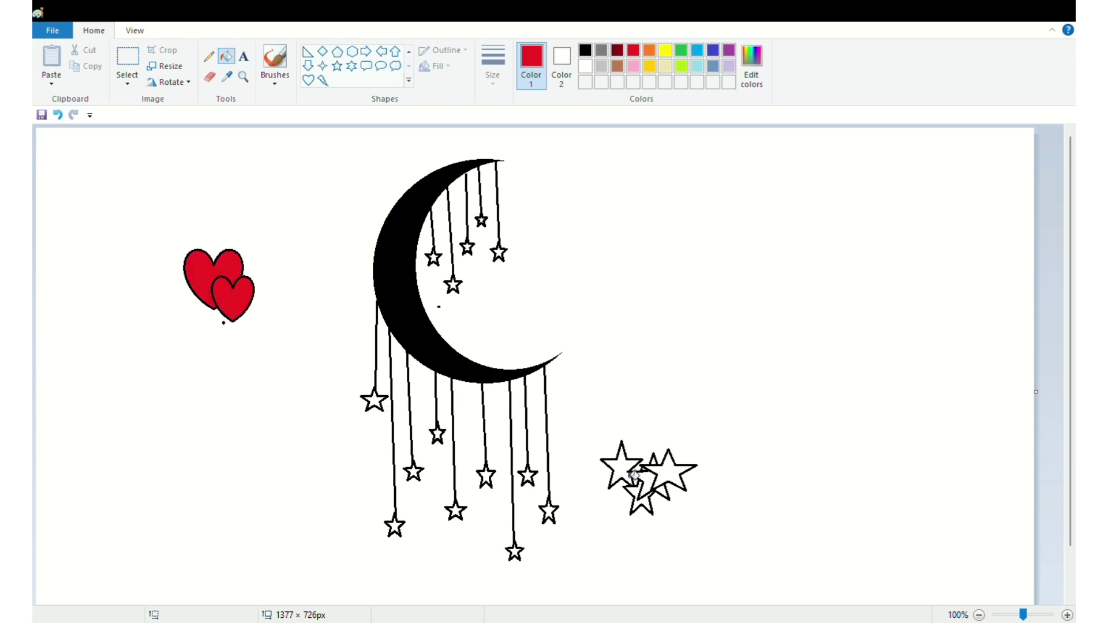
left_click(613, 471)
left_click(645, 484)
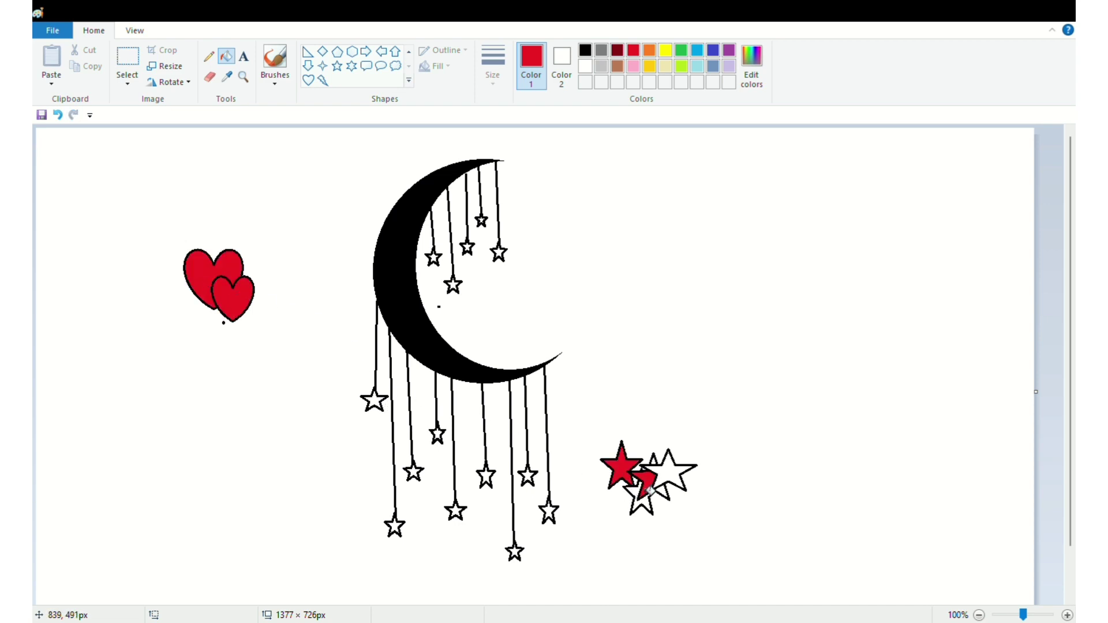
left_click(676, 481)
left_click(642, 508)
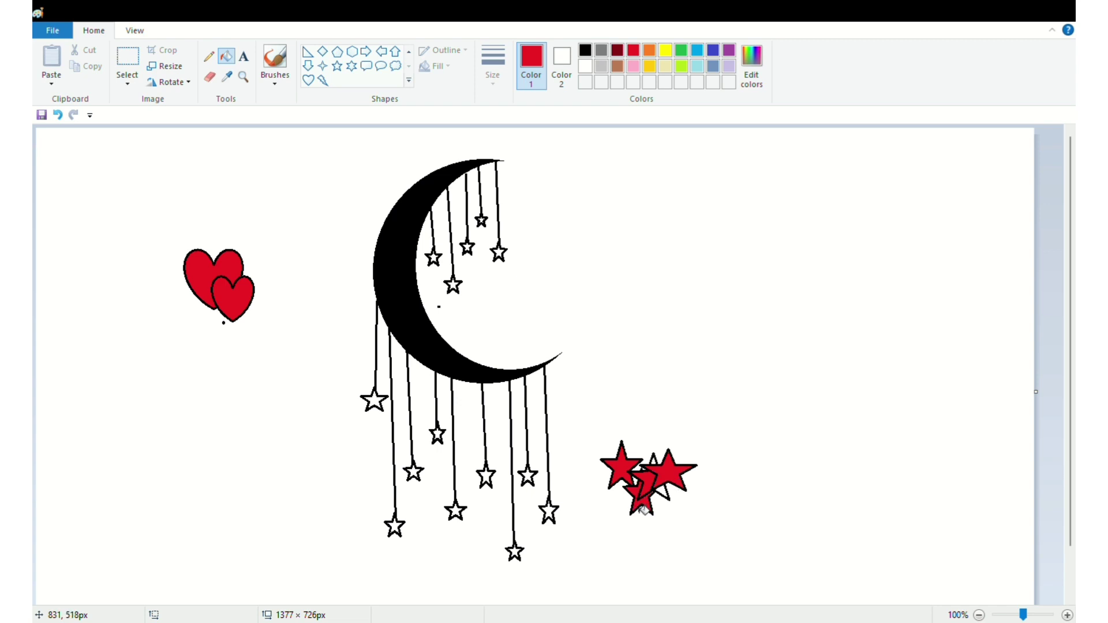
Step: Fill the rightmost and the two leftmost stars hanging inside the crescent with red, undoing any fill that recolours the black outline
left_click(498, 252)
left_click(498, 232)
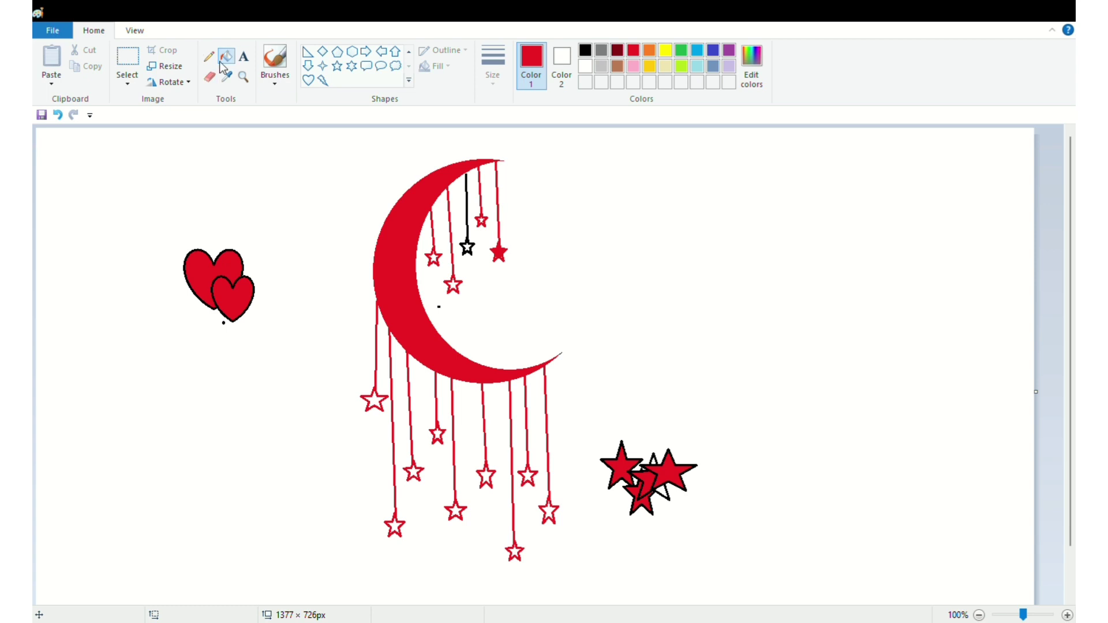
left_click(58, 114)
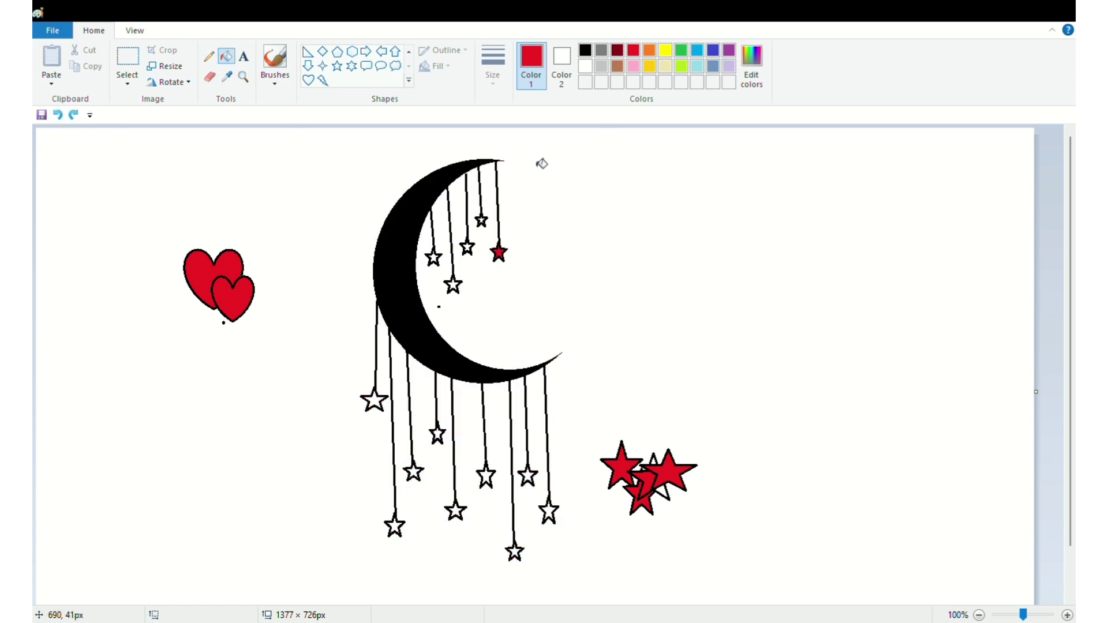
left_click(483, 224)
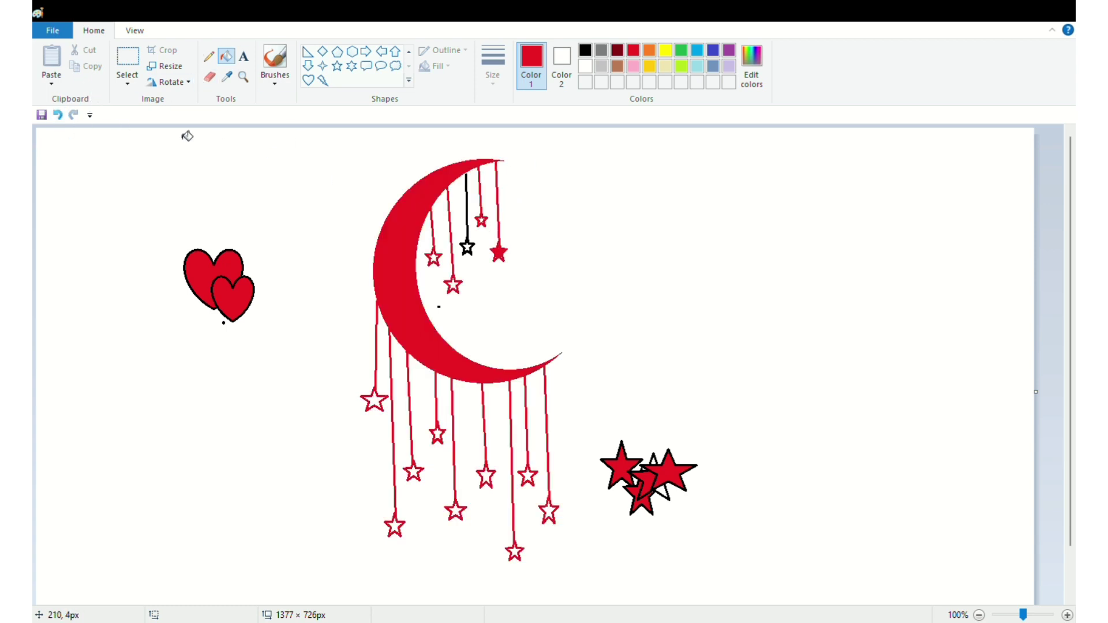
left_click(58, 114)
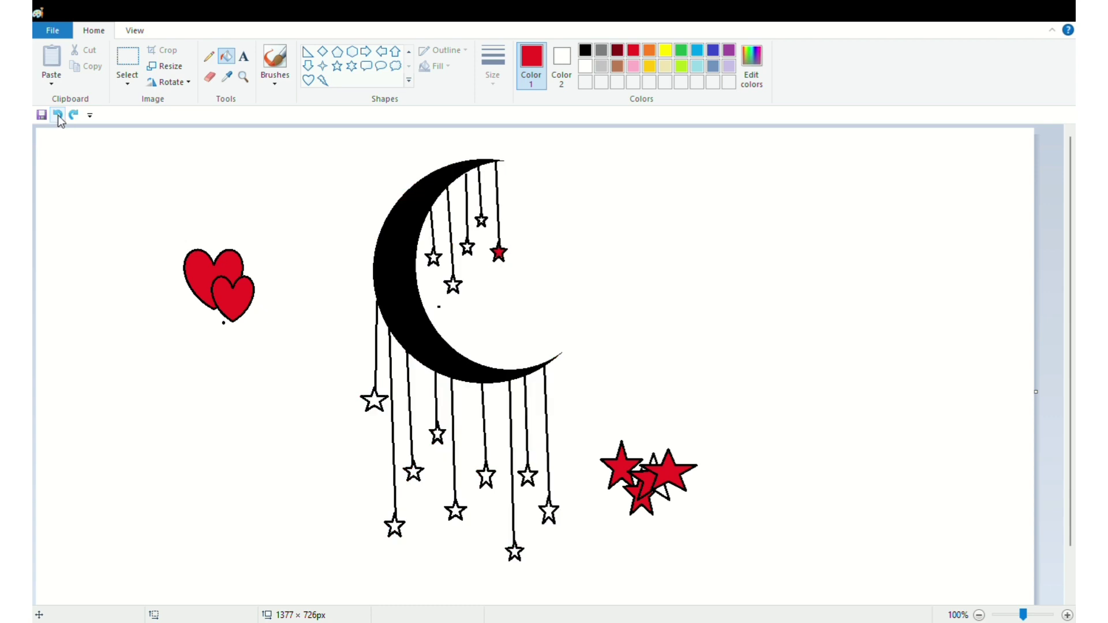
left_click(454, 287)
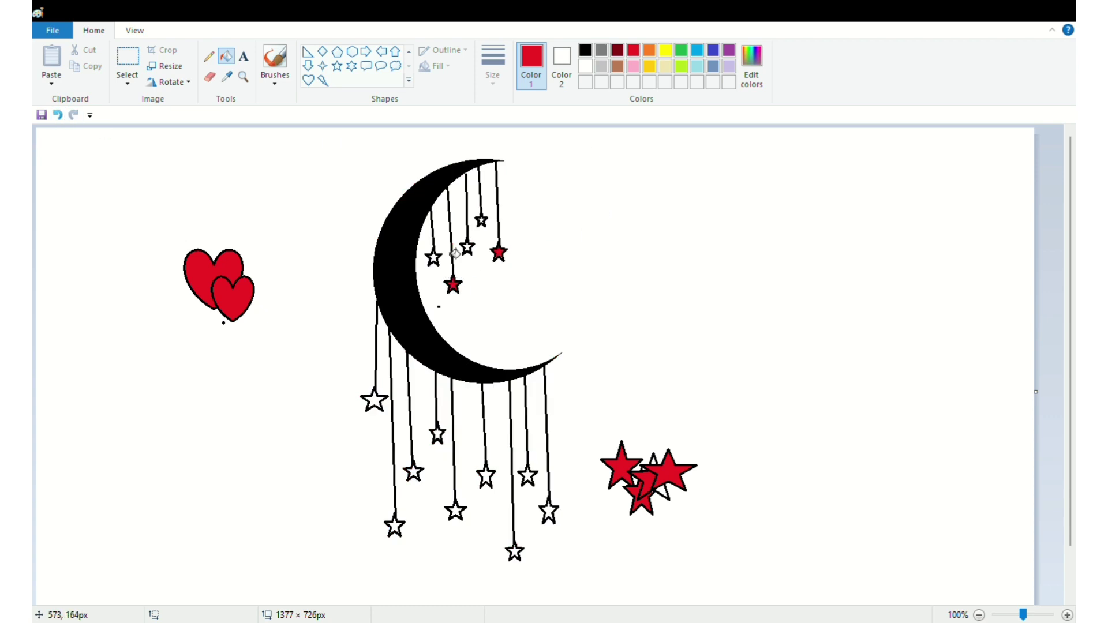
left_click(437, 262)
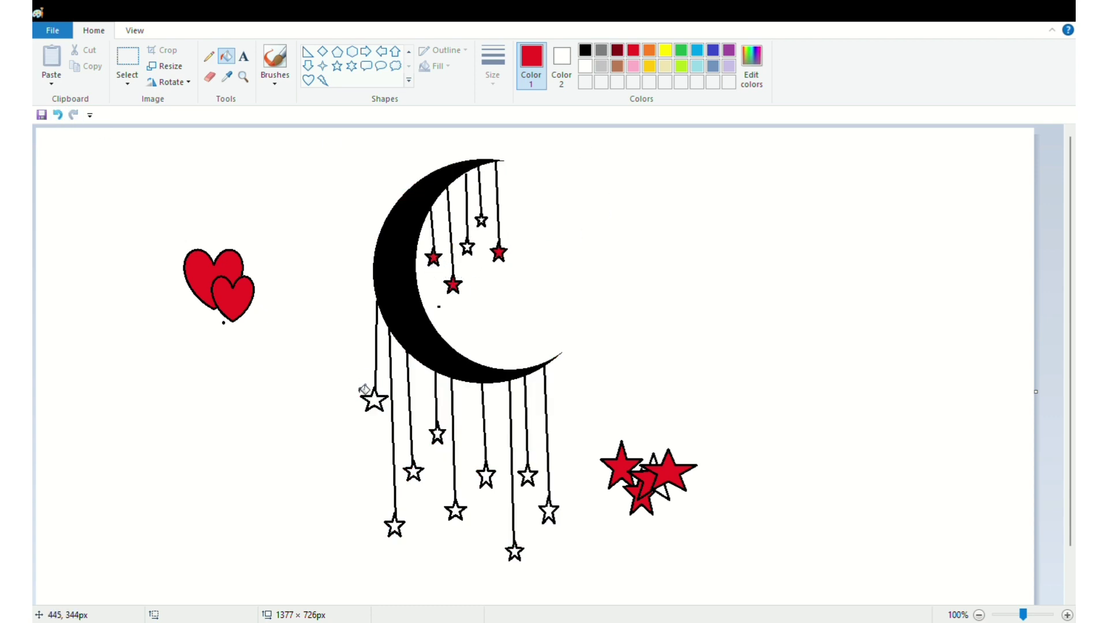
Step: Fill the first, second and fifth stars from the left below the crescent with red, undoing the stray fill of the black outline
left_click(458, 513)
left_click(380, 407)
left_click(397, 528)
left_click(419, 474)
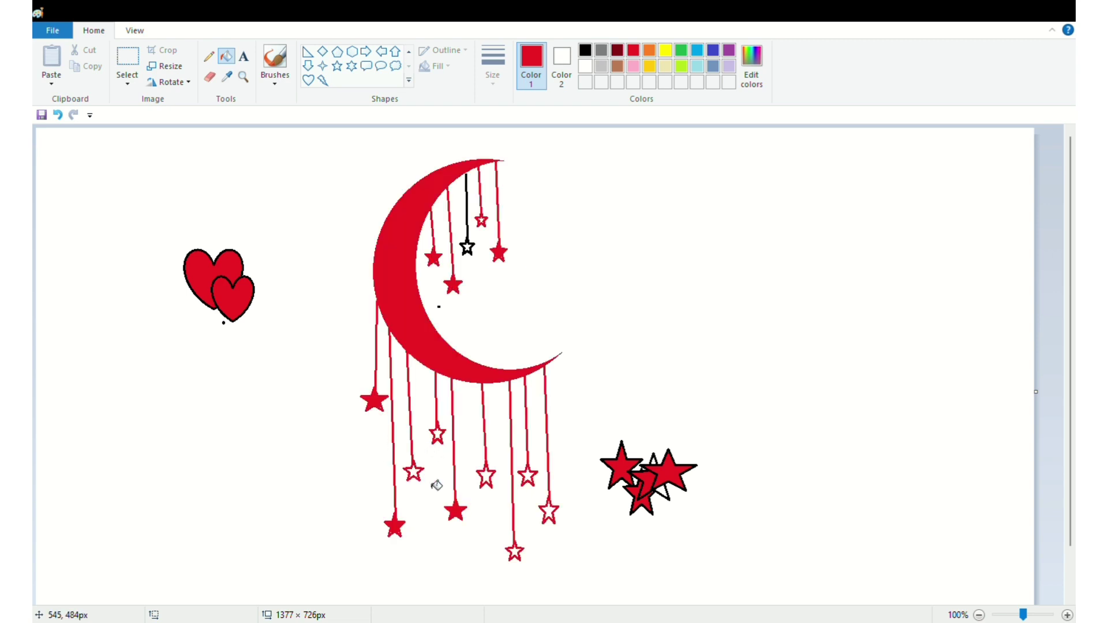
left_click(57, 114)
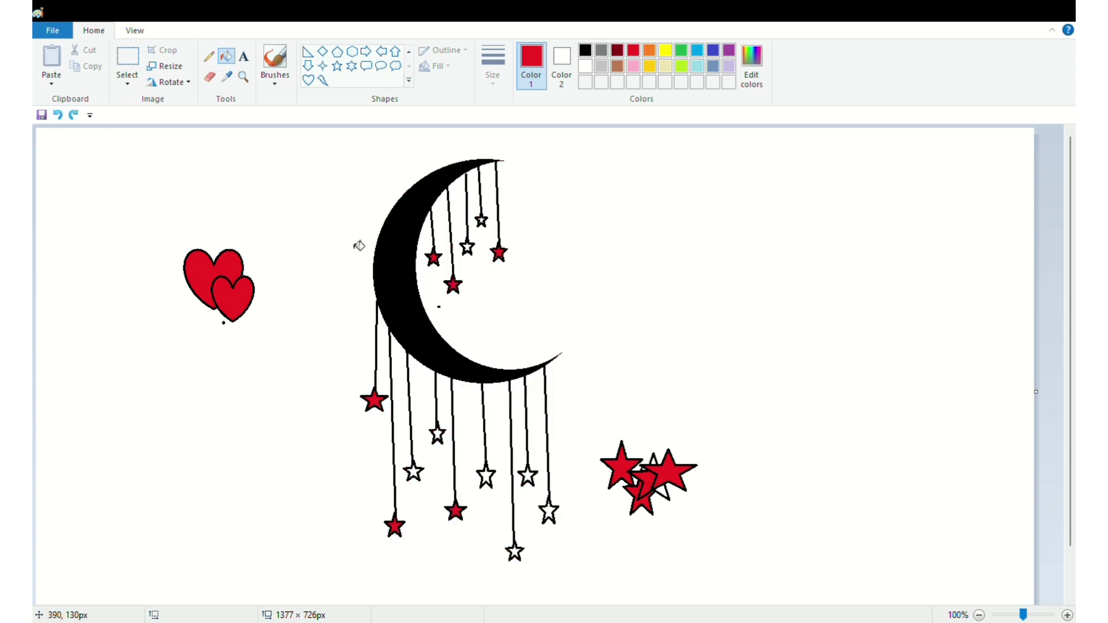
Step: Fill the remaining six white stars hanging below the crescent with red
left_click(524, 479)
left_click(487, 479)
left_click(516, 553)
left_click(415, 474)
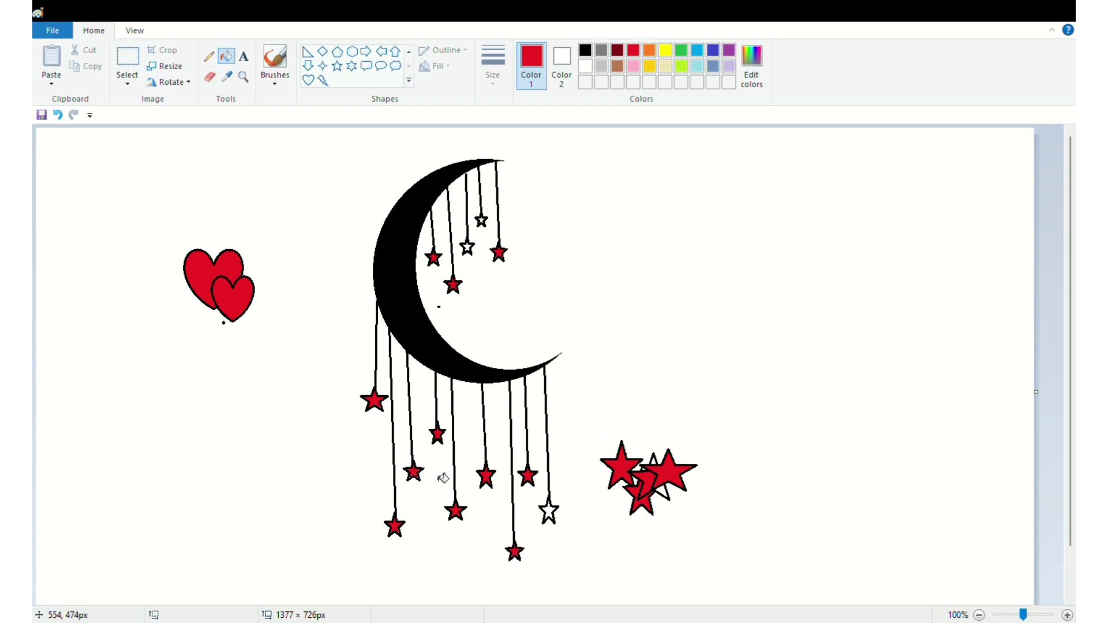
left_click(550, 515)
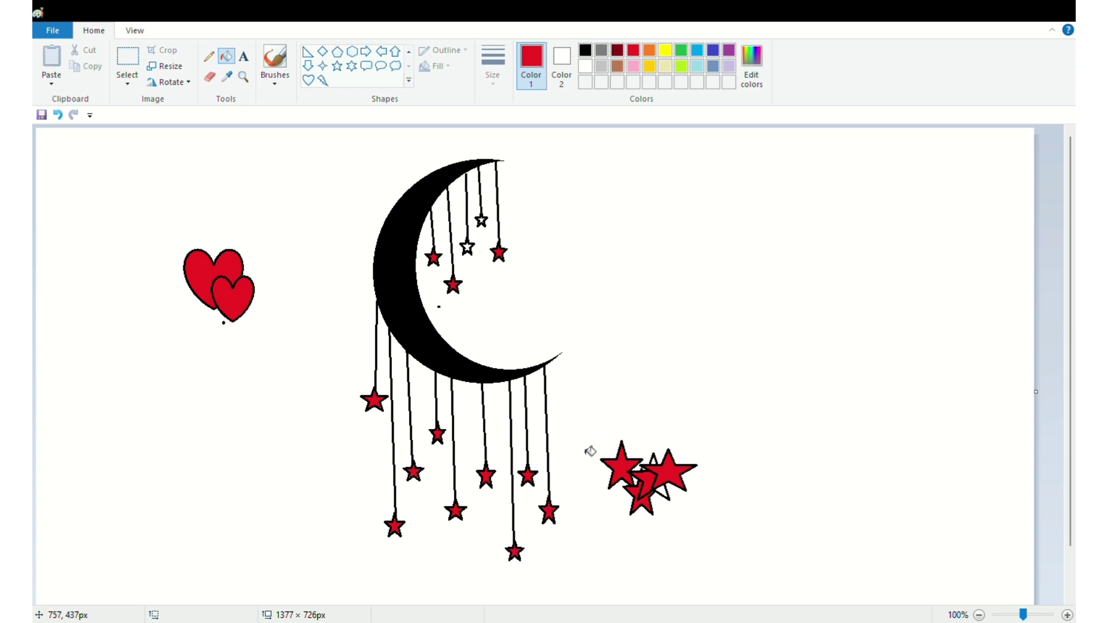